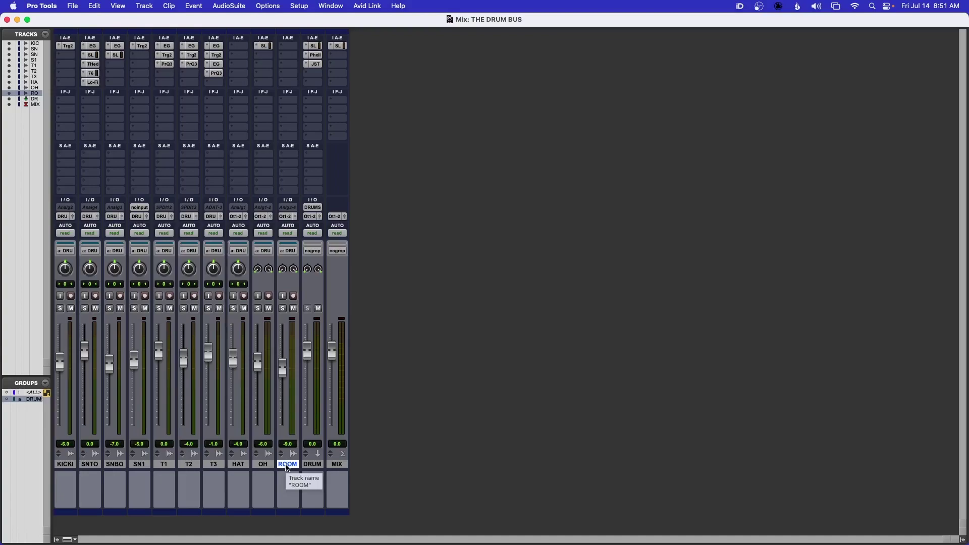
Create one new stereo Aux Input track, Aux 1, from the New Tracks dialog
key("super+shift+n")
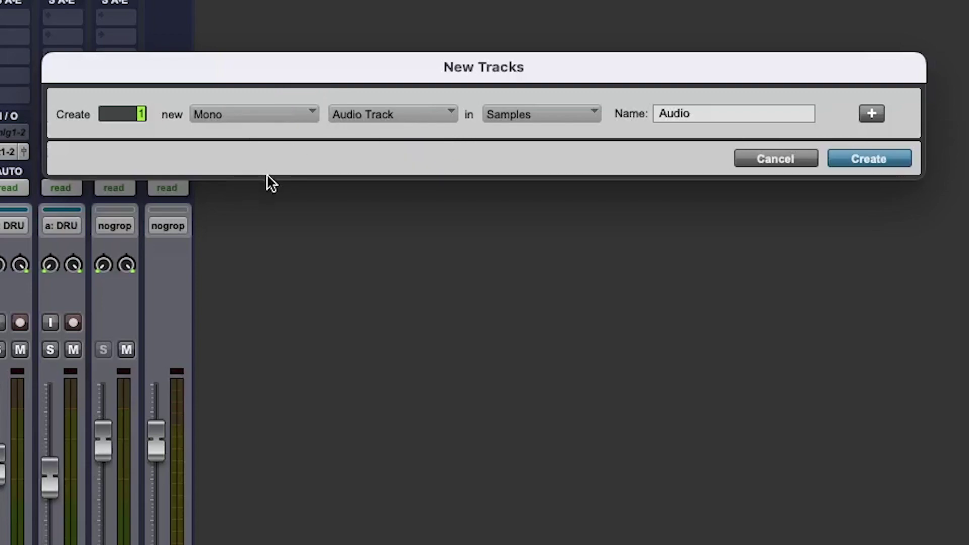
key("super+Right")
key("super+Down")
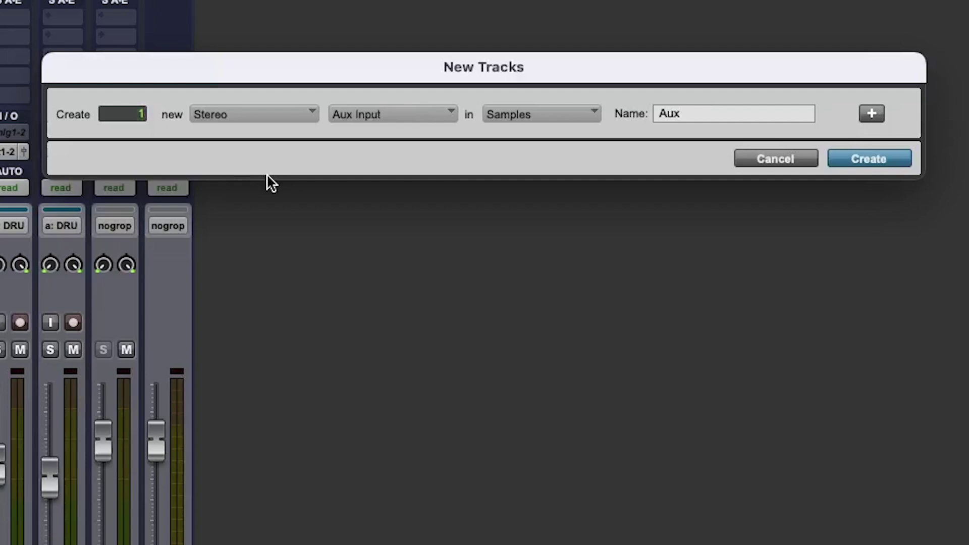
key("Return")
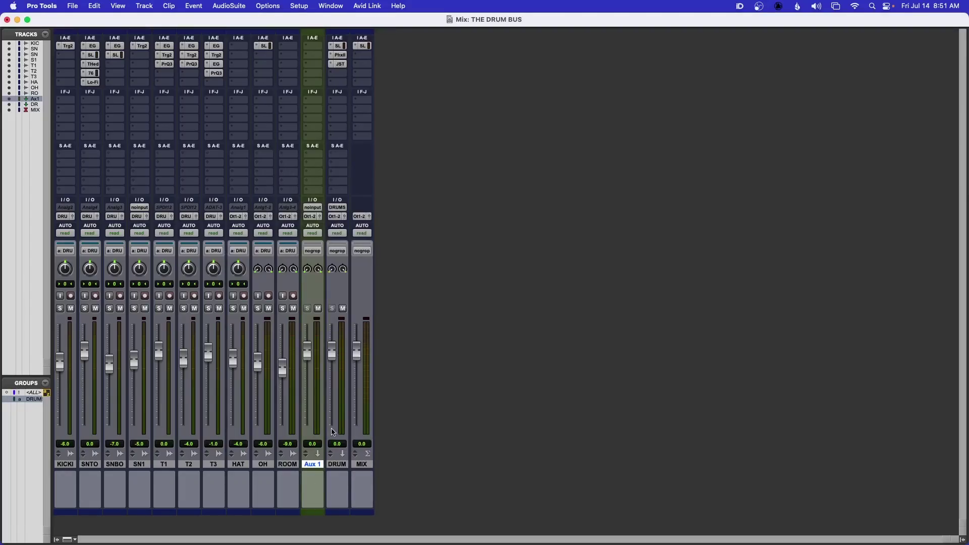
Recolour the Aux 1 track dark blue to match the other strips
double_click(313, 511)
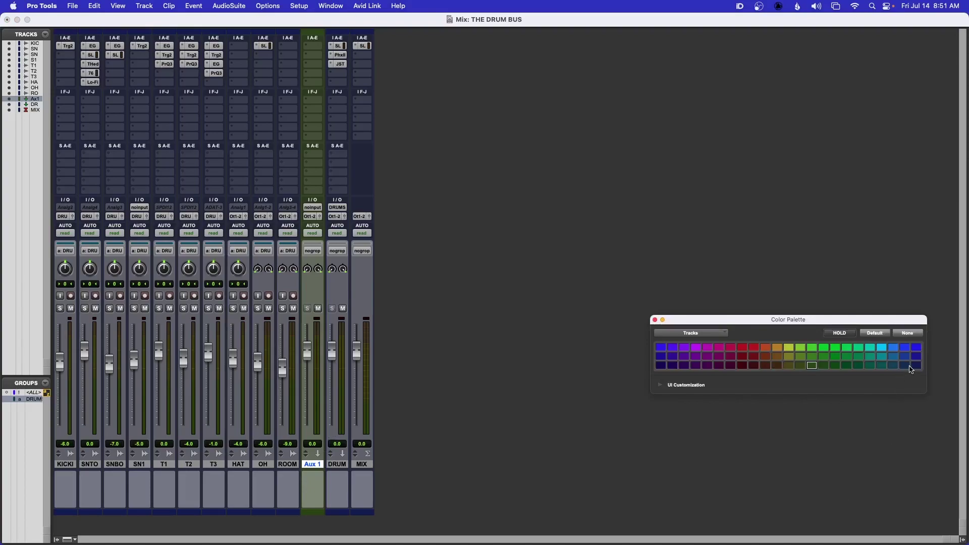
left_click(903, 356)
left_click(655, 319)
Rename the Aux 1 track to CRUSH
double_click(312, 465)
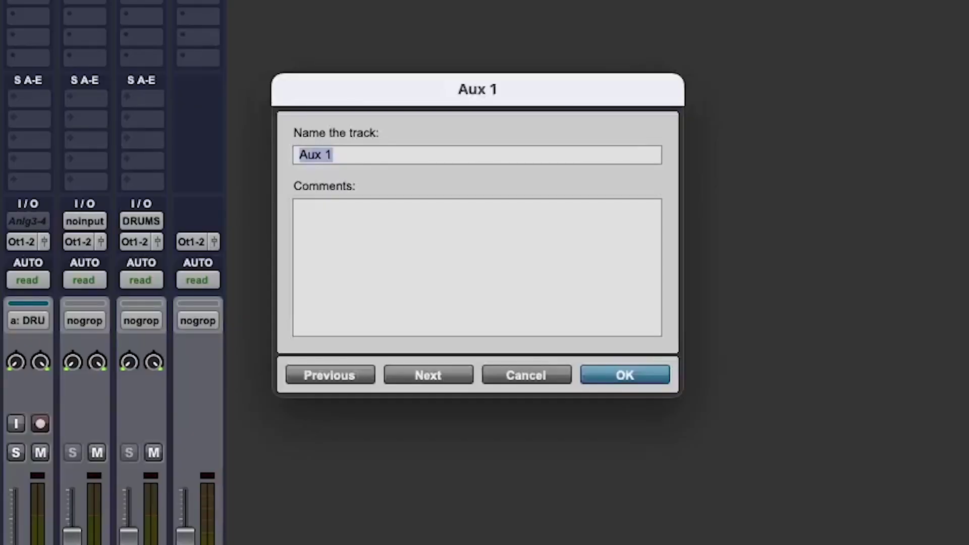
type("CRUSH")
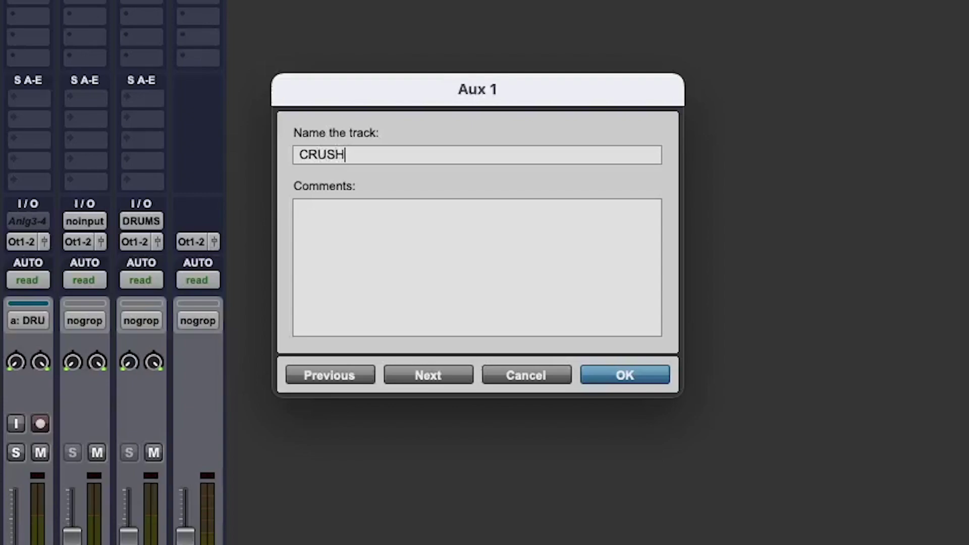
key("Return")
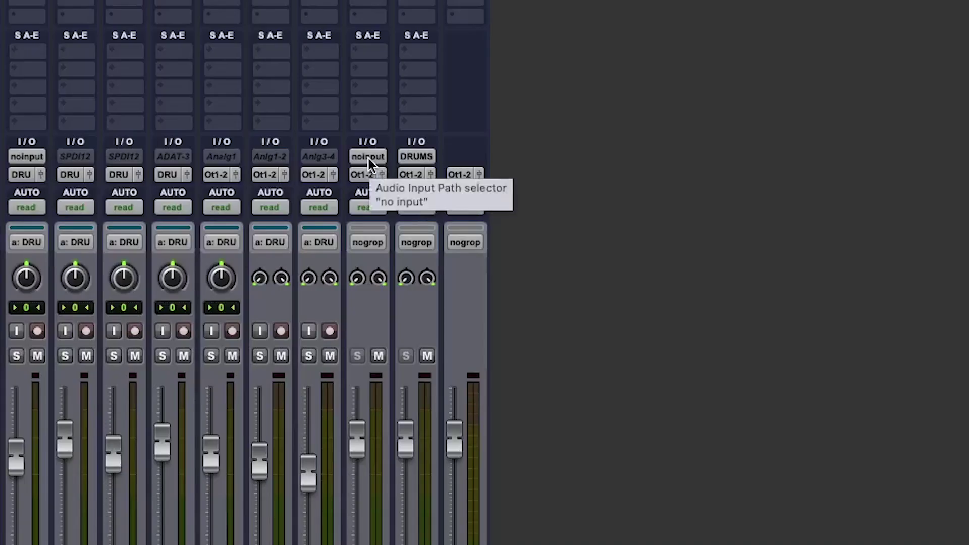
Set the CRUSH aux's input to Bus 3-4 (Stereo)
left_click(368, 158)
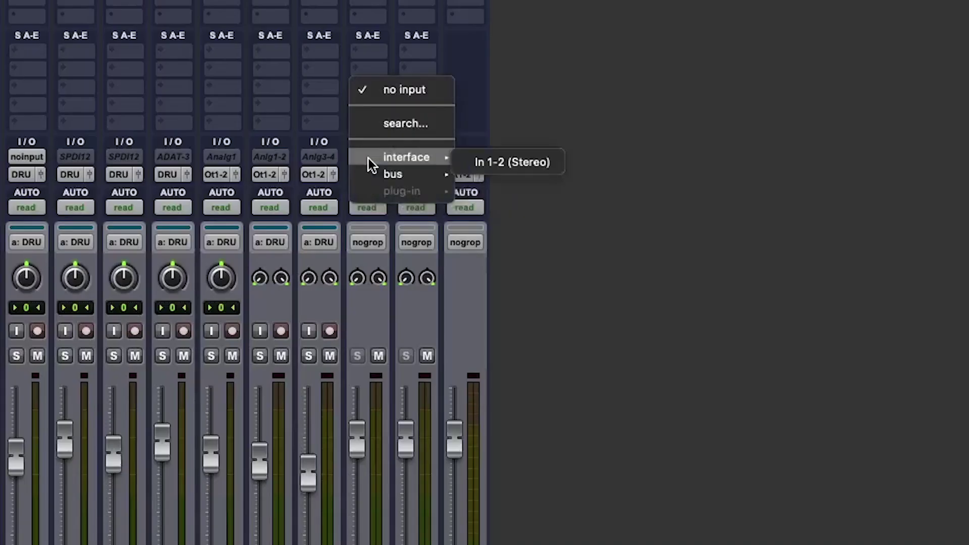
mouse_move(372, 170)
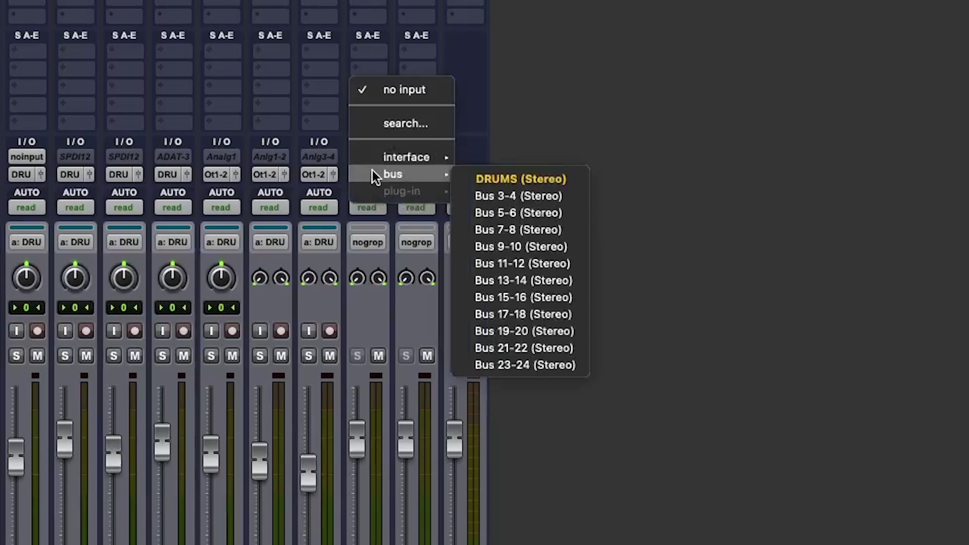
left_click(501, 194)
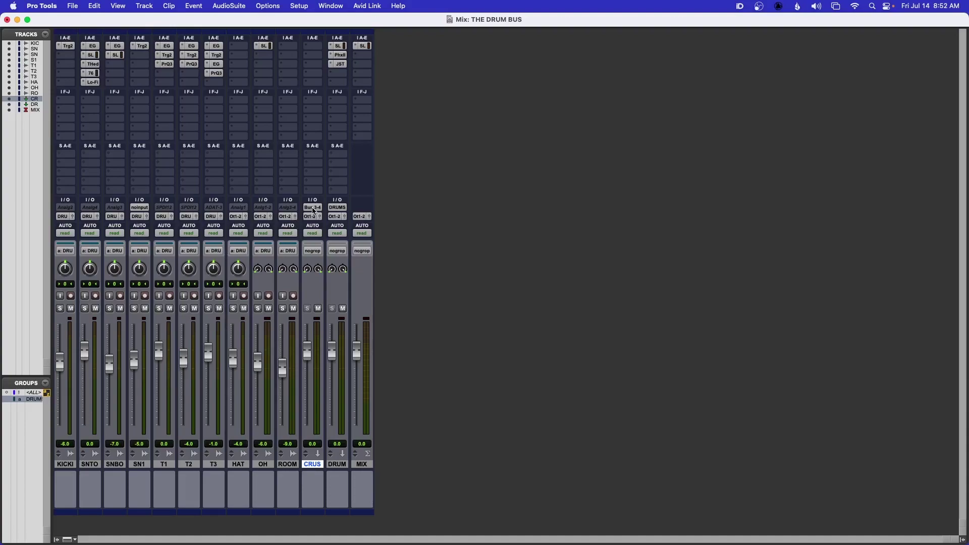
Rename the Bus 3-4 path to CRUSH so the aux input reads CRUSH
right_click(314, 211)
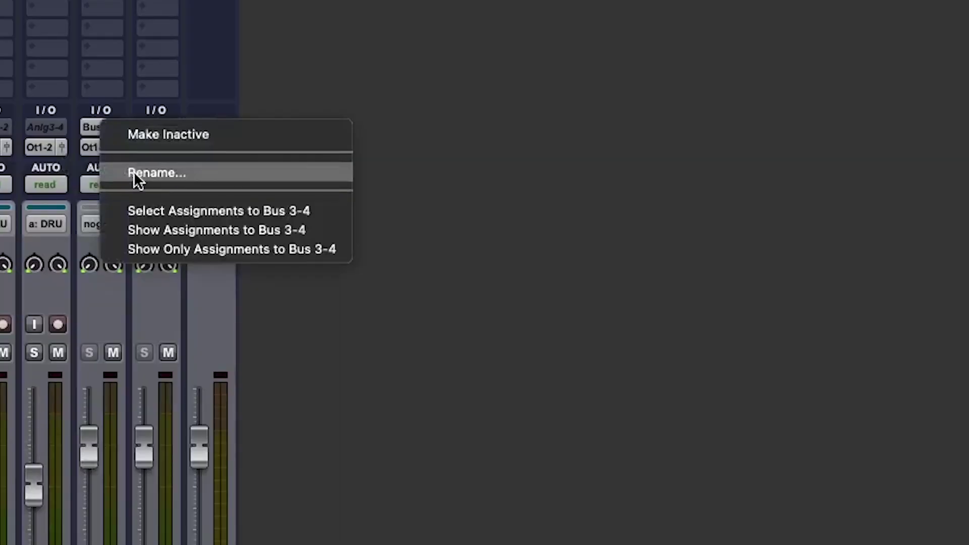
left_click(327, 227)
type("CRUSH")
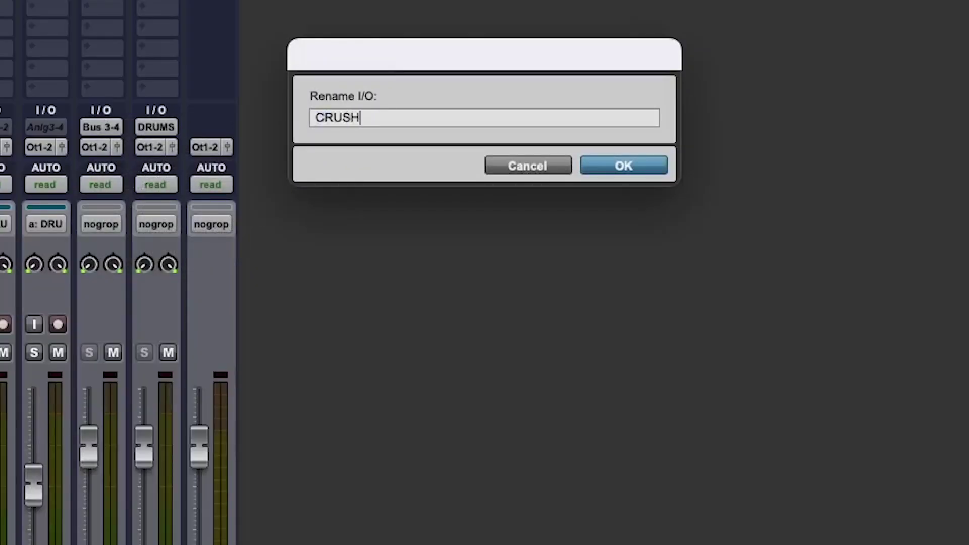
key("Return")
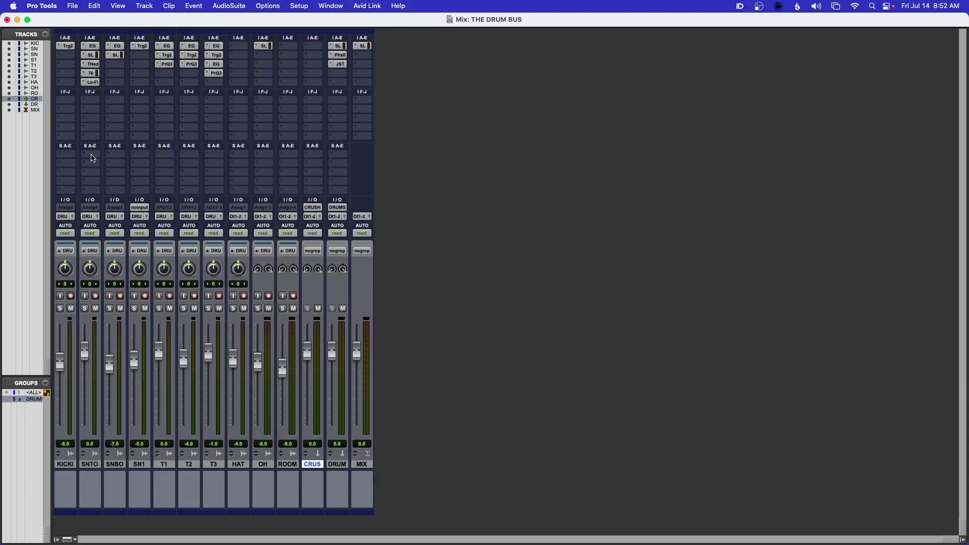
Add a CRUSH bus send to SNTO, SNBO and SN1, with SN TOP's send at 0 dB
left_click(90, 464)
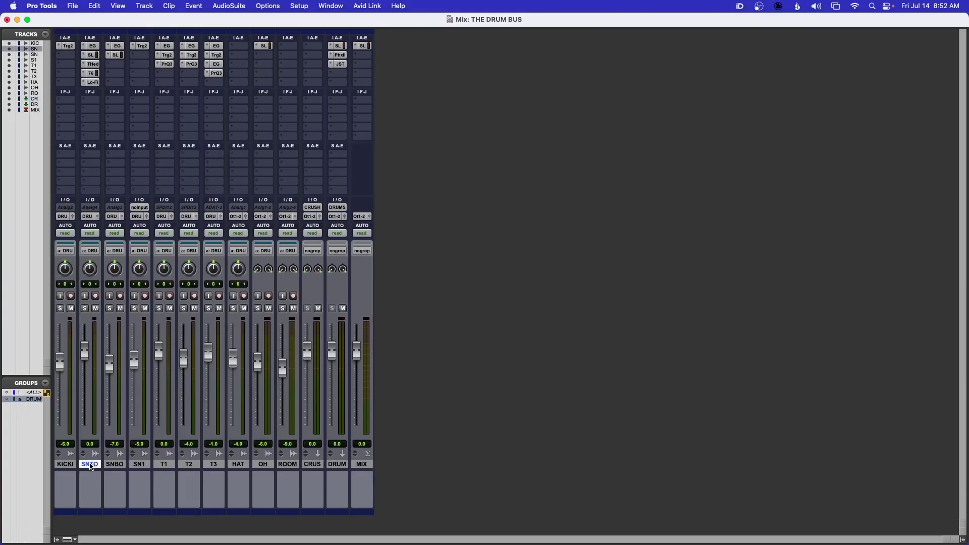
left_click(115, 465, "shift")
left_click(145, 465, "shift")
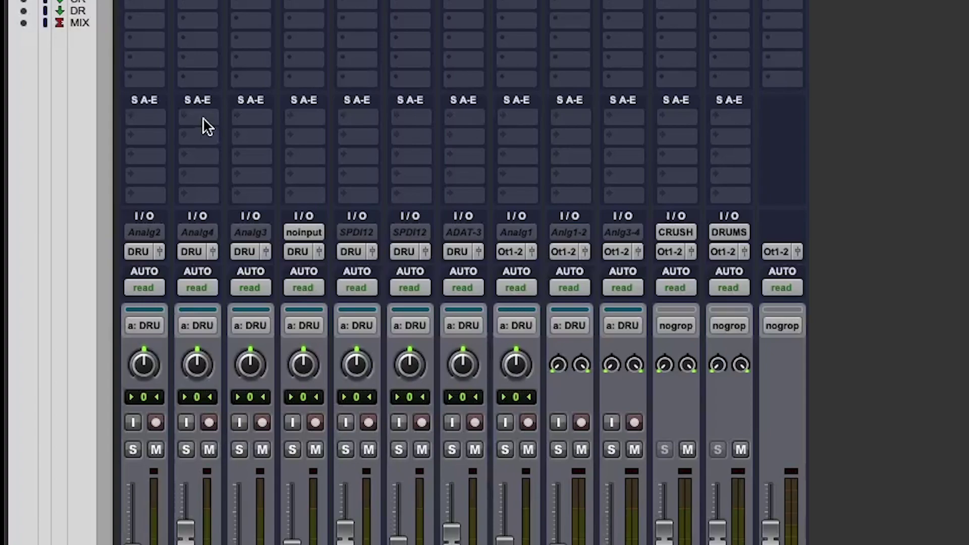
left_click(203, 118)
mouse_move(207, 136)
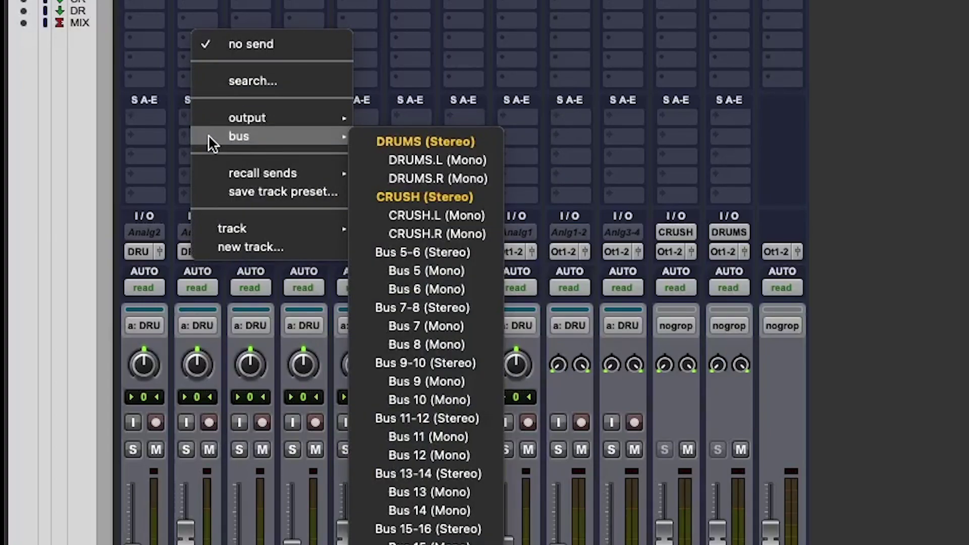
left_click(391, 192)
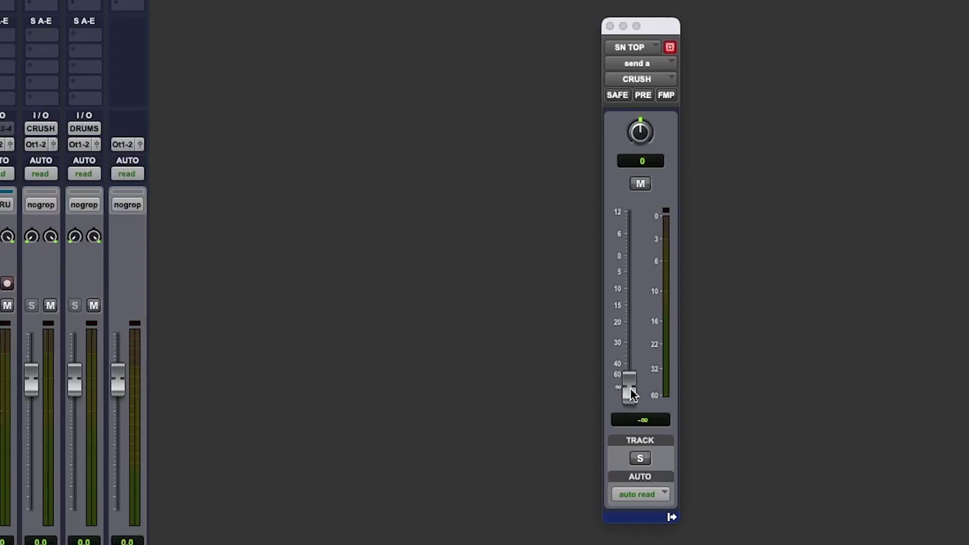
left_click(631, 393, "alt")
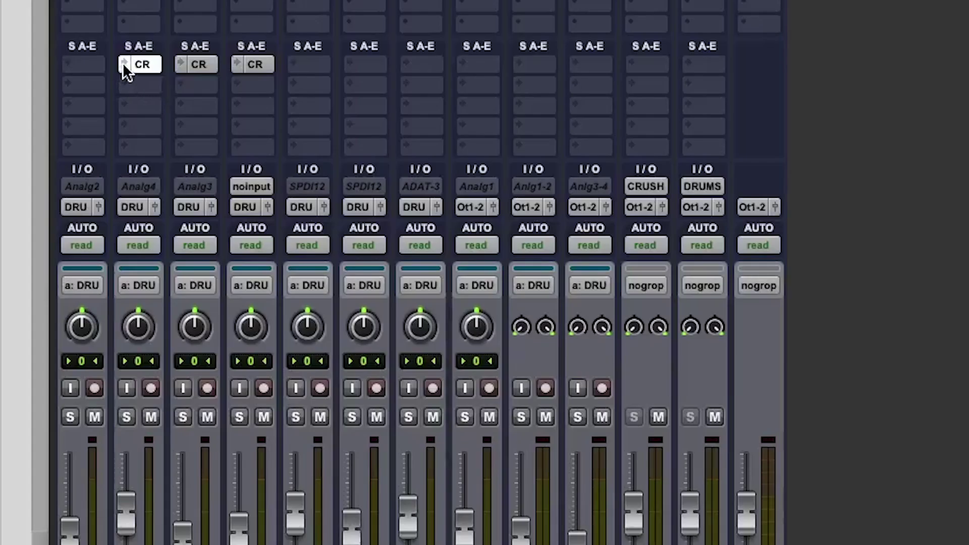
left_click(123, 63, "ctrl+super")
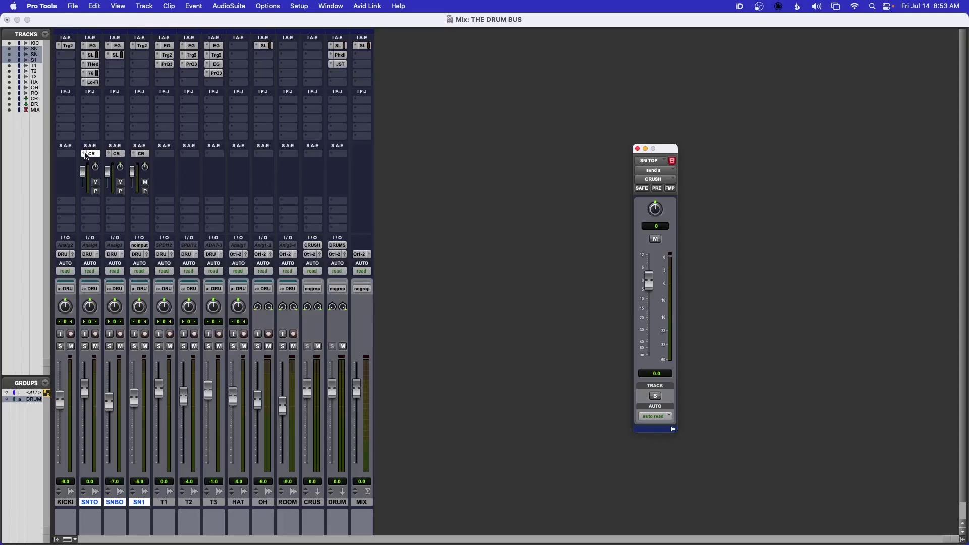
Close the snare send window and A/B the CRUSH aux muted versus unmuted, leaving it on
left_click(132, 64, "ctrl+super")
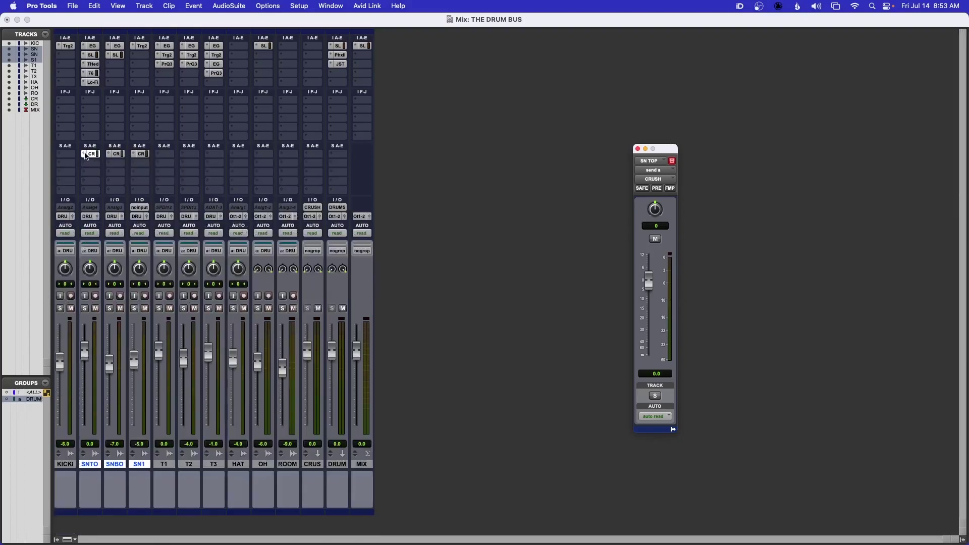
left_click(637, 149)
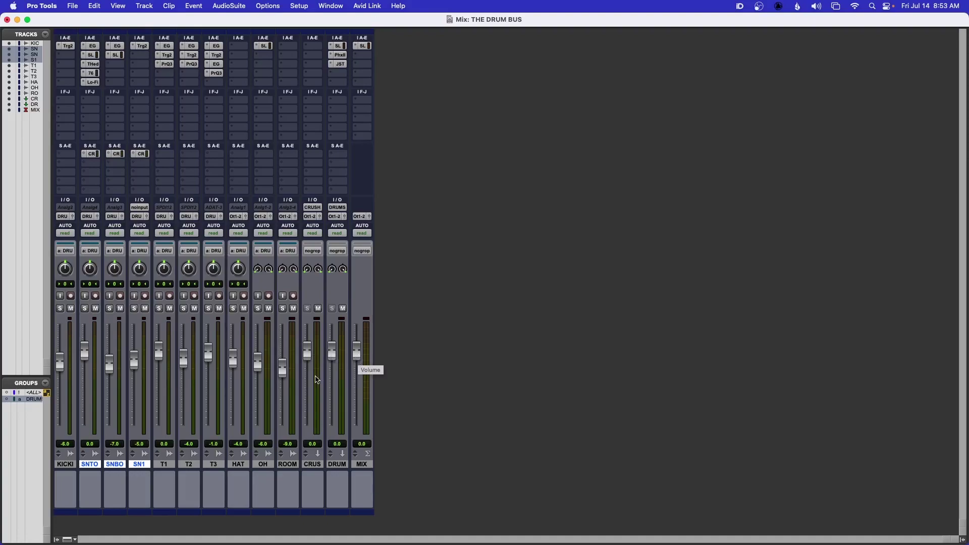
left_click(318, 308)
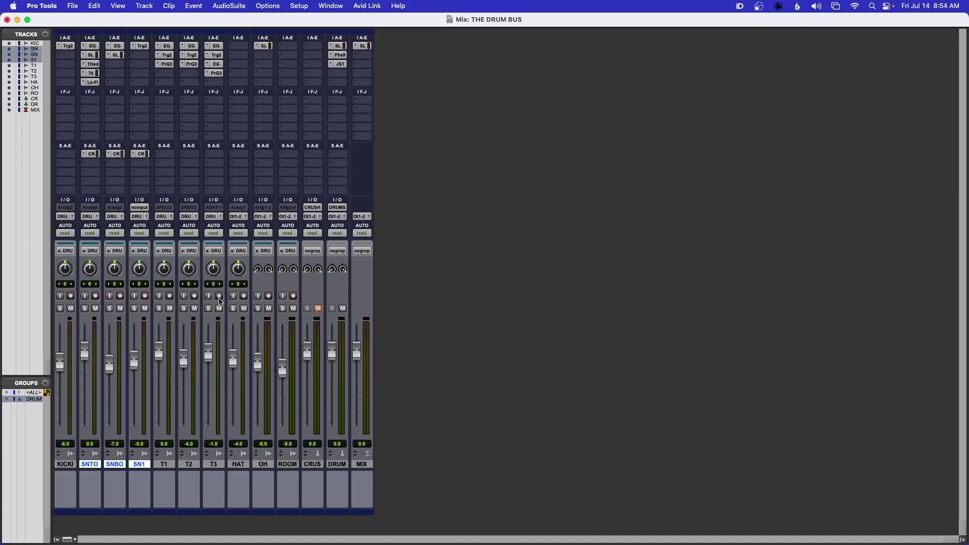
left_click(316, 309)
key("space")
Clear the MIX clip indicator and toggle mutes on the DRUM, CRUSH and ROOM strips
left_click(366, 320)
left_click(343, 309)
left_click(318, 308)
left_click(294, 309)
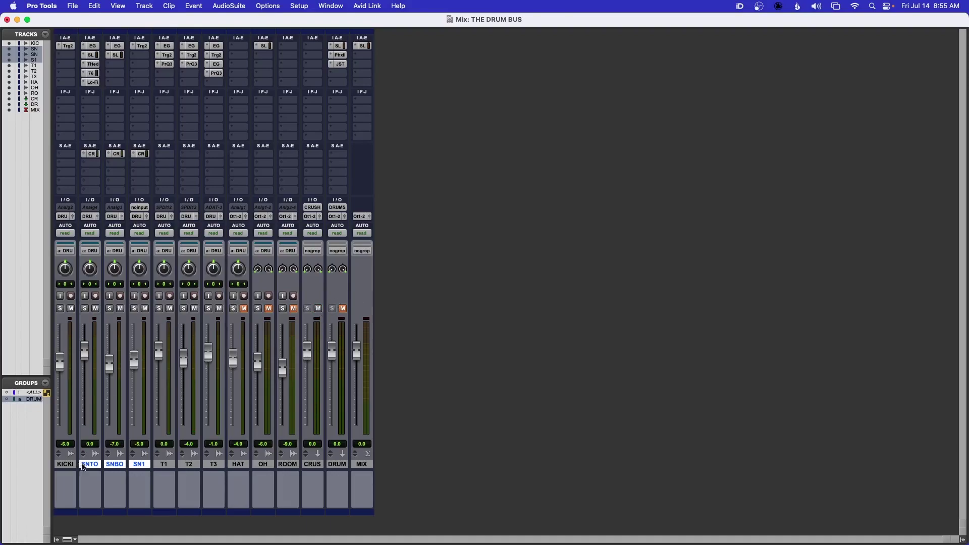
Insert the SSL G-Master bus compressor (SSLComp) on the CRUSH aux
key("space")
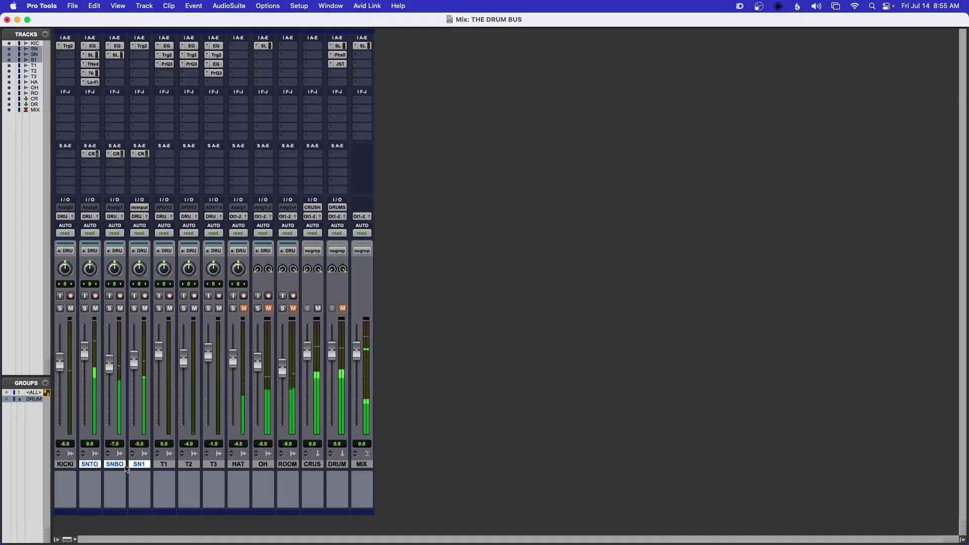
key("space")
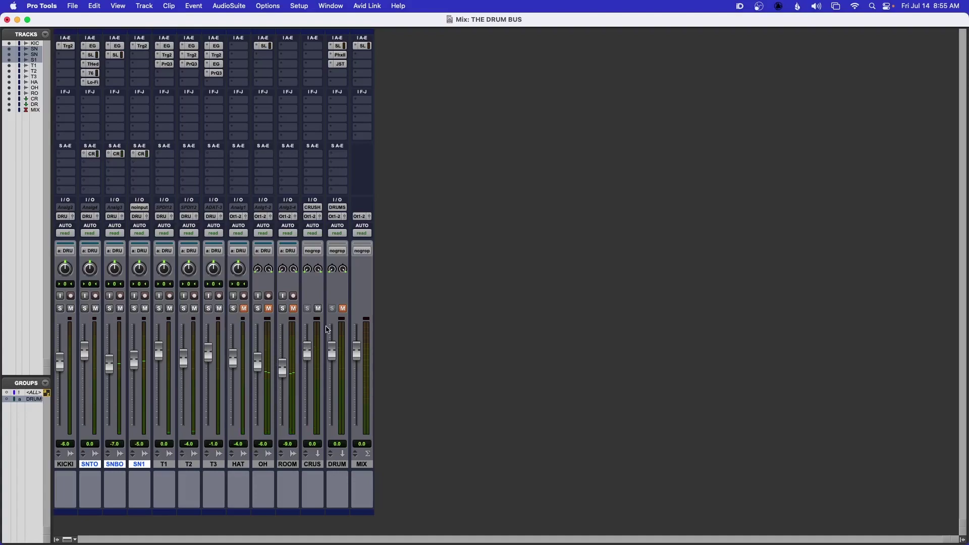
left_click(313, 46)
mouse_move(381, 47)
mouse_move(453, 419)
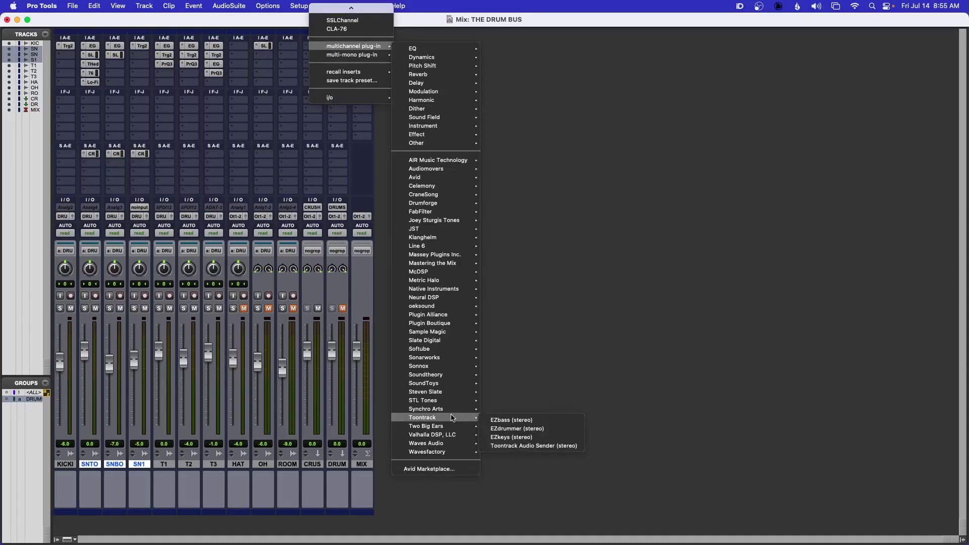
left_click(509, 443)
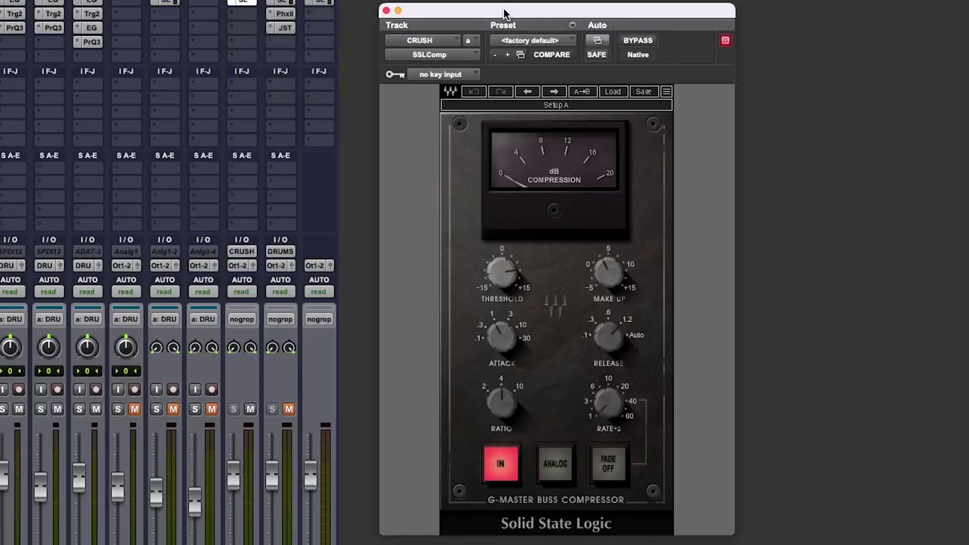
Load the compressor's Pumping preset, switch ANALOG off, and adjust threshold and make-up
left_click(608, 92)
mouse_move(659, 311)
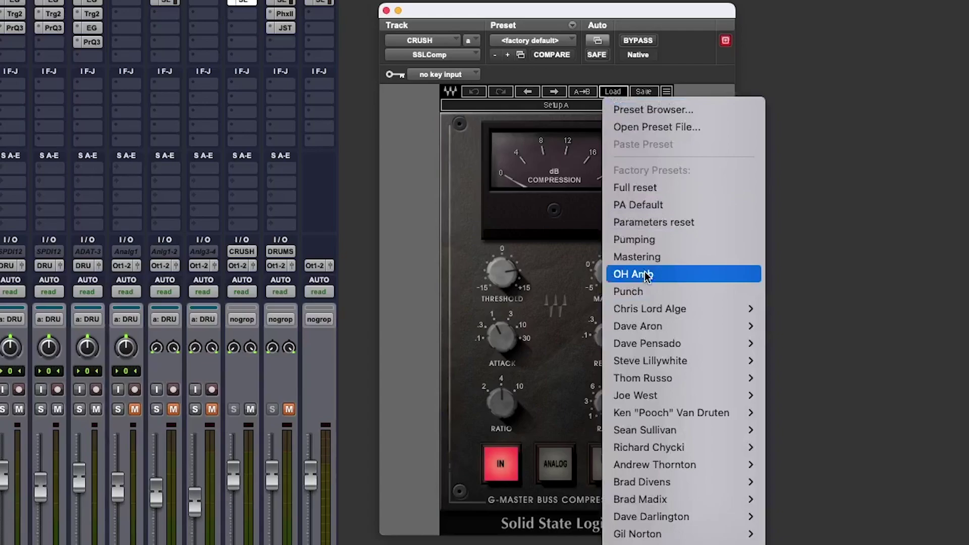
left_click(646, 239)
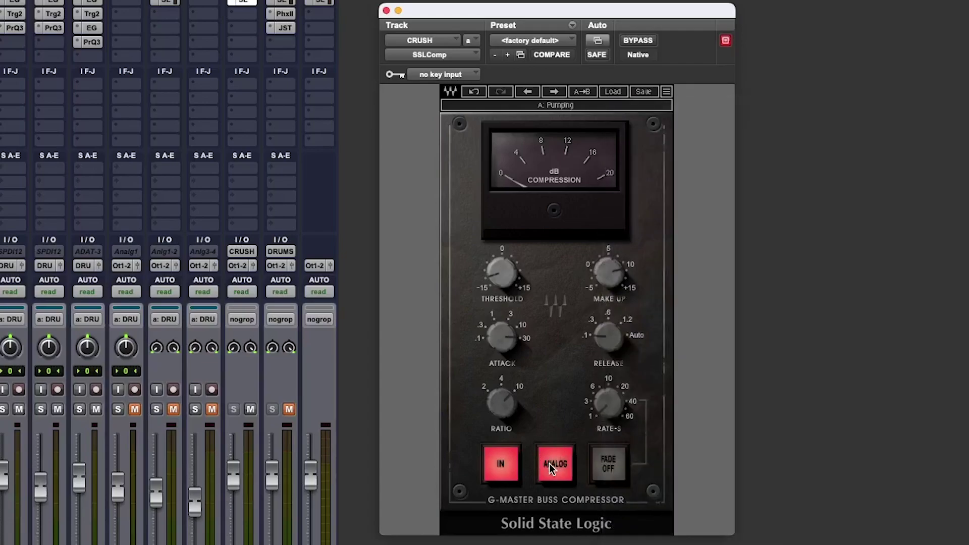
left_click(549, 463)
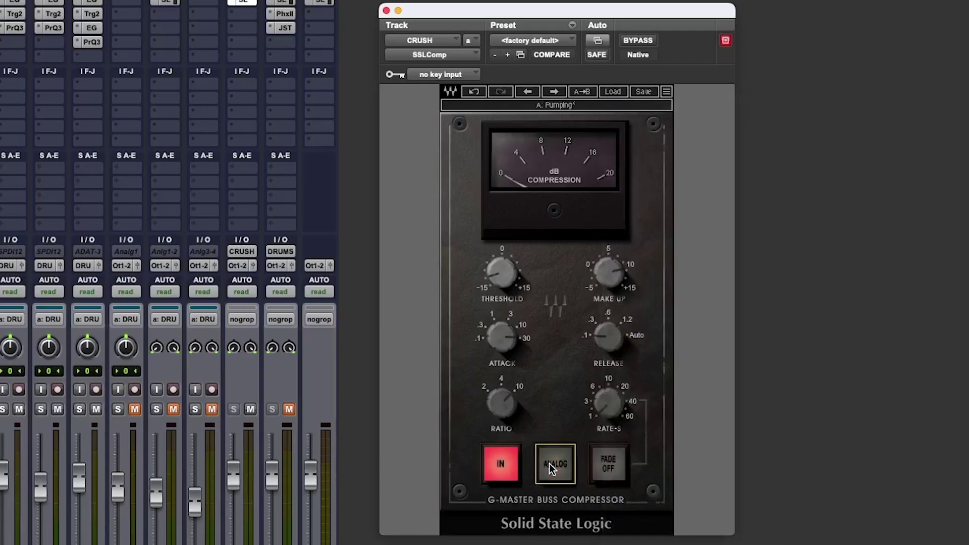
left_click(502, 282)
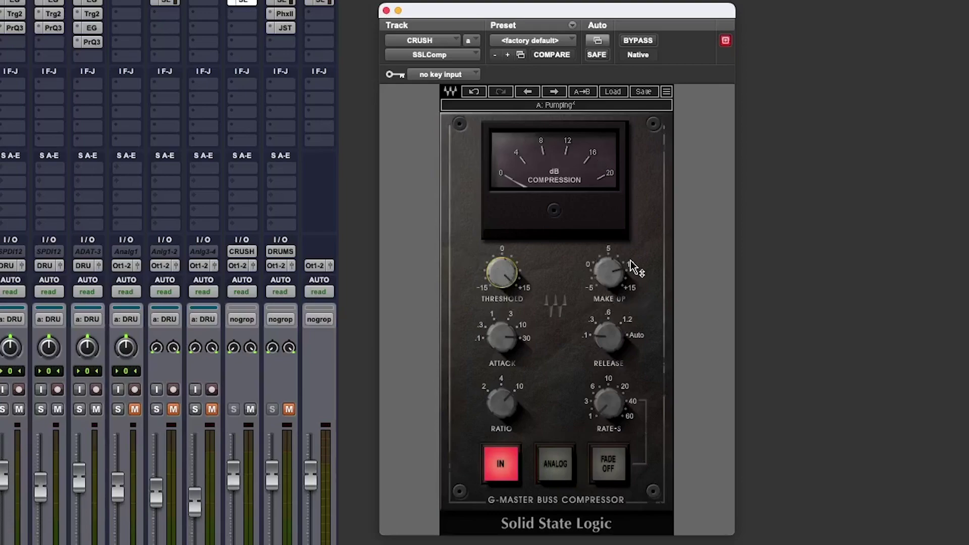
mouse_move(611, 276)
left_mouse_down()
mouse_move(620, 283)
mouse_move(608, 275)
left_mouse_up()
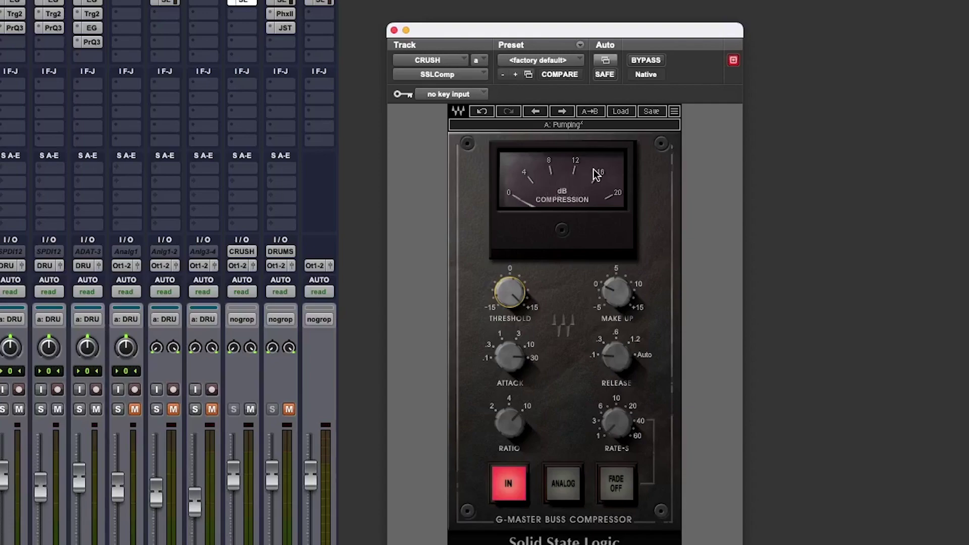
Lower the SSL compressor's threshold to about -2.5 dB
mouse_move(583, 32)
left_mouse_down()
mouse_move(607, 35)
mouse_move(598, 32)
left_mouse_up()
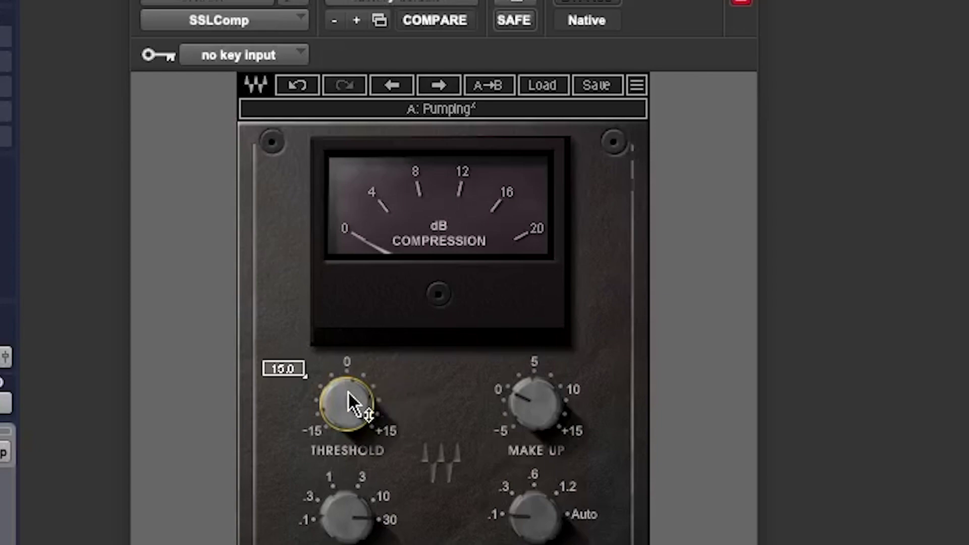
left_click_drag(533, 292, 532, 288)
left_click_drag(346, 403, 346, 446)
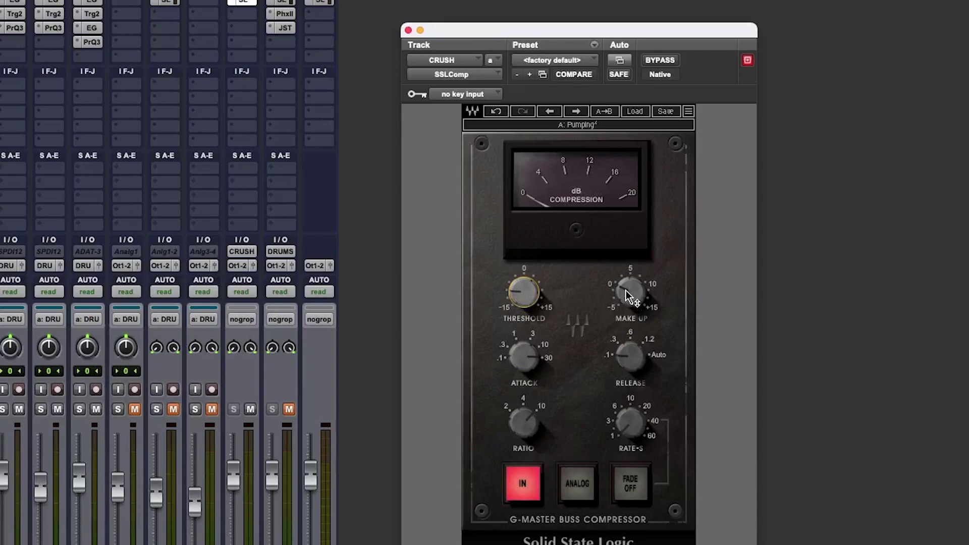
mouse_move(625, 294)
Compare the compressor against bypass during playback and raise its make-up gain
left_click(662, 61)
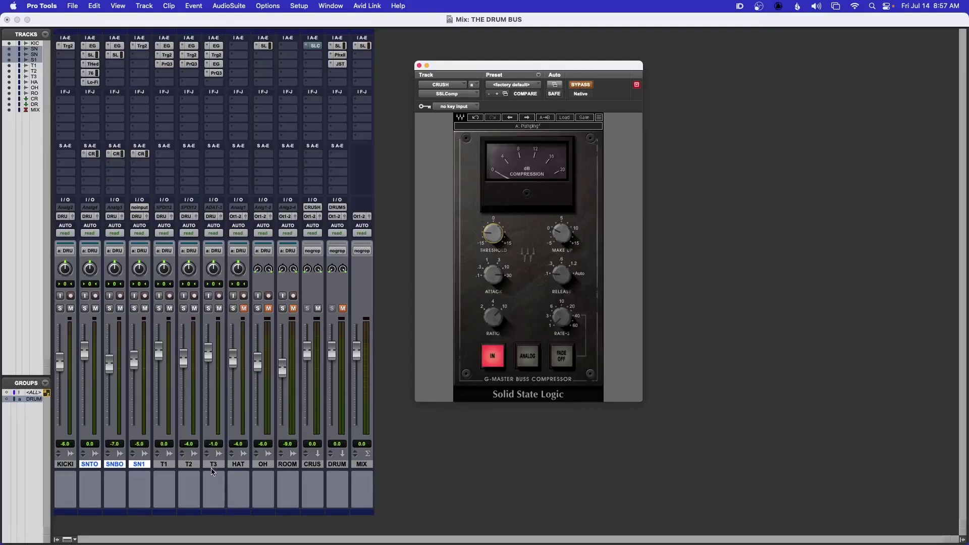
key("space")
left_click(578, 86)
left_click_drag(561, 233, 561, 228)
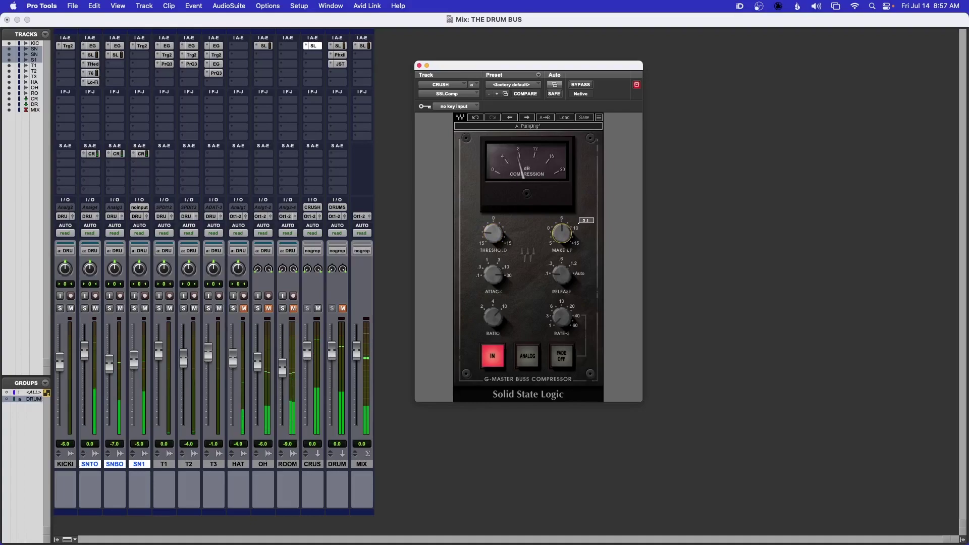
A/B the compressor with bypass during playback, leave it active, and close its window
left_click(585, 87)
left_click(585, 86)
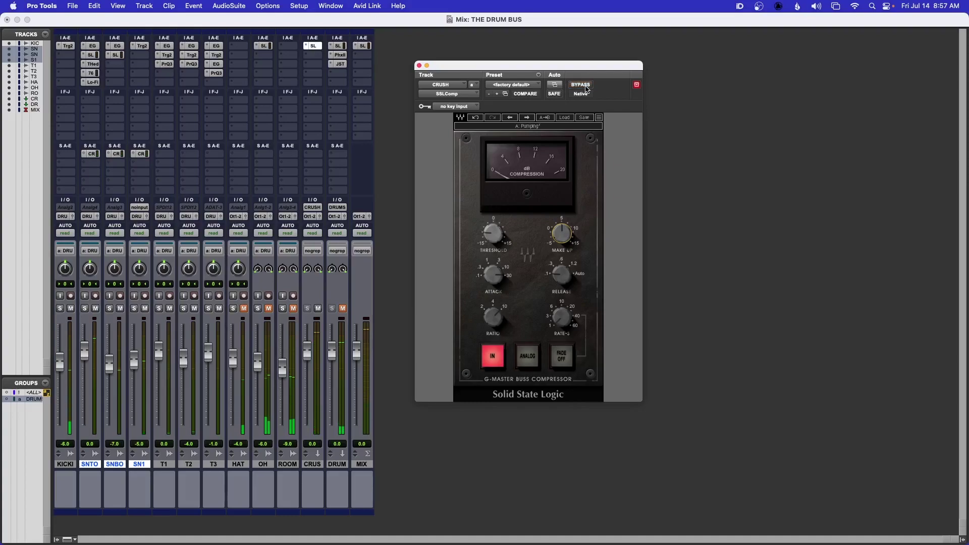
left_click(585, 87)
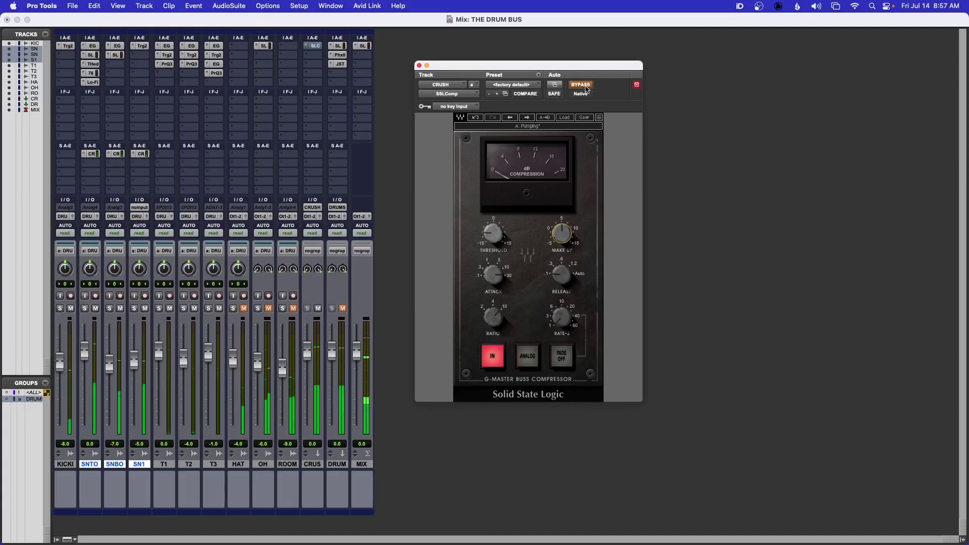
left_click(586, 87)
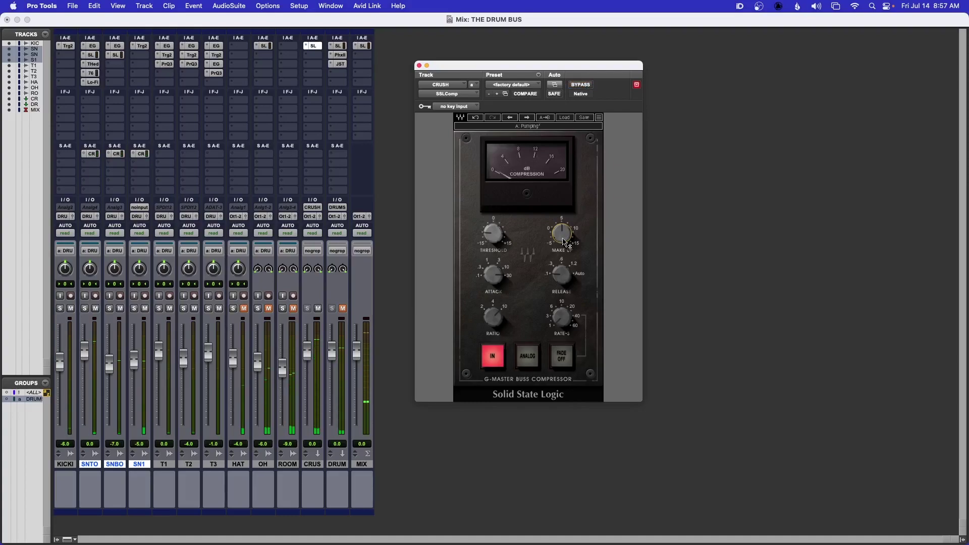
mouse_move(579, 221)
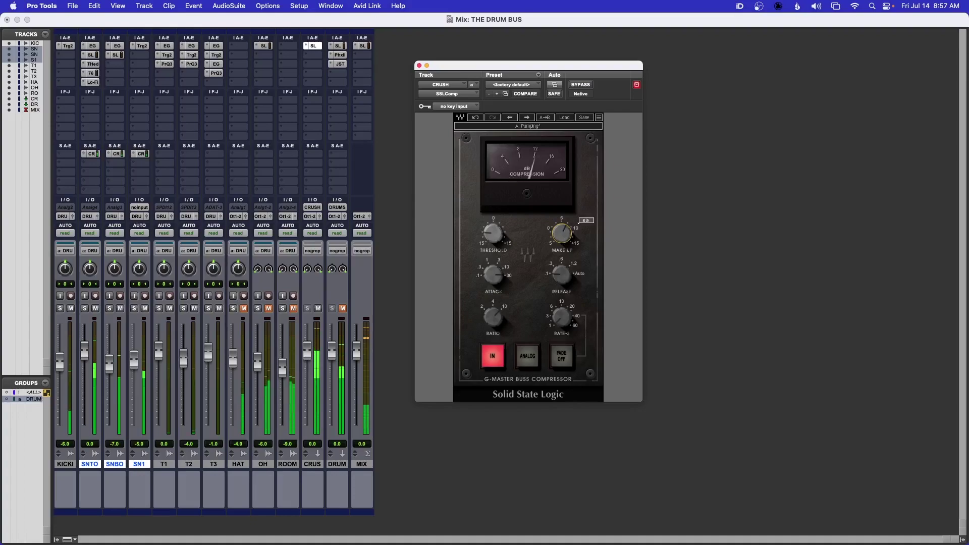
left_click(580, 86)
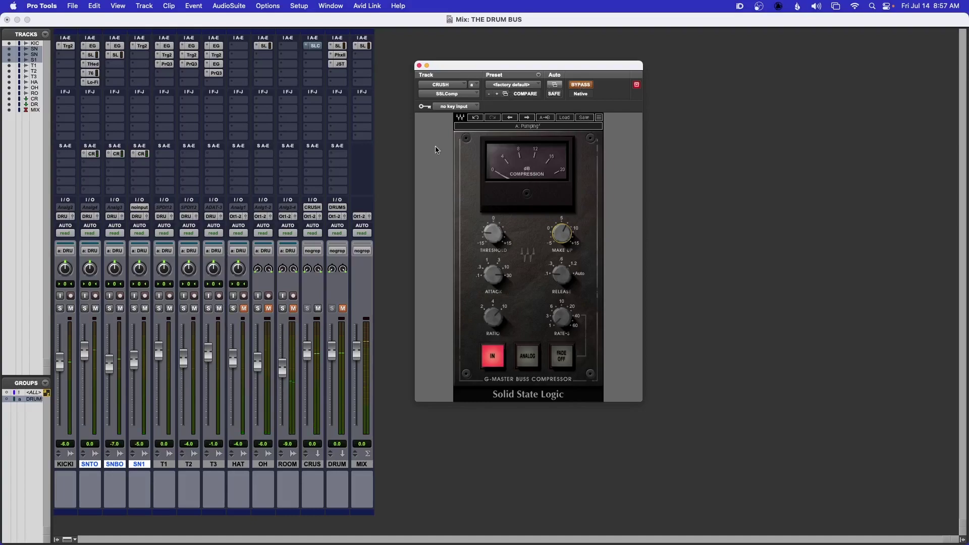
left_click_drag(580, 65, 601, 81)
mouse_move(588, 245)
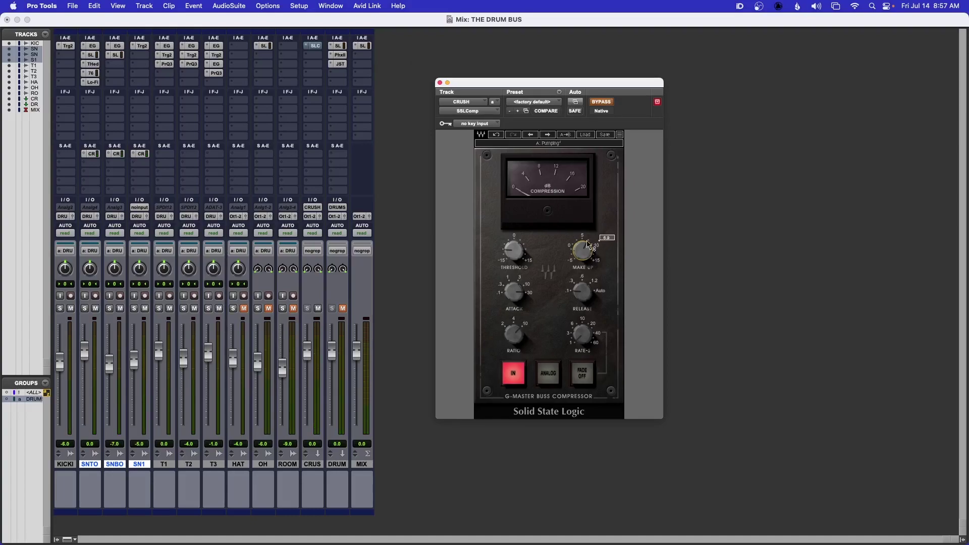
left_click(603, 103)
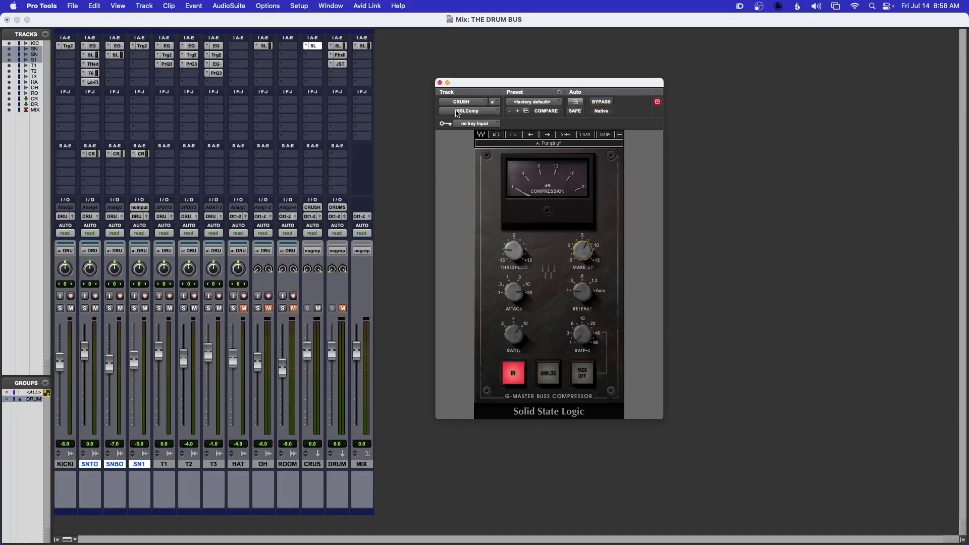
key("space")
left_click(440, 83)
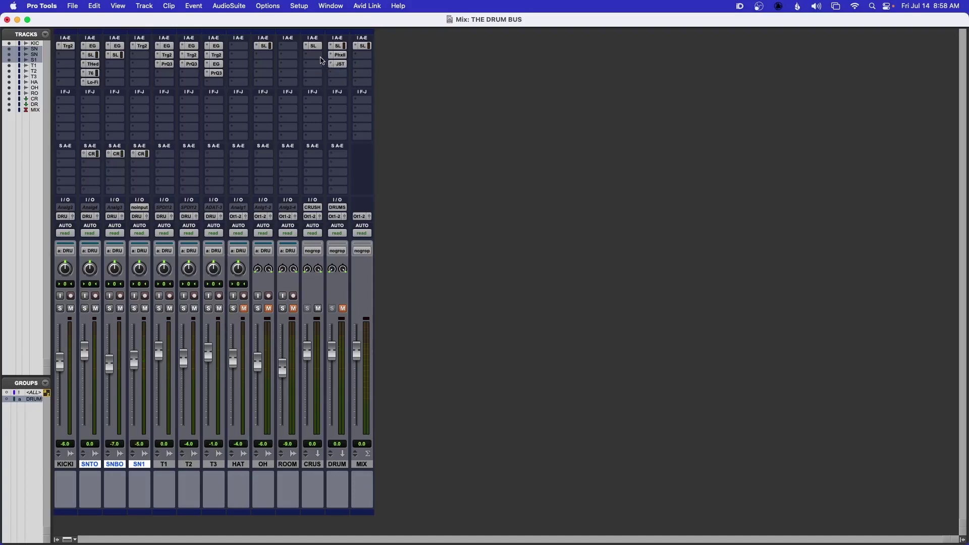
Inspect the DRUM track's Phoenix II tape emulation, then close its window
left_click(339, 56)
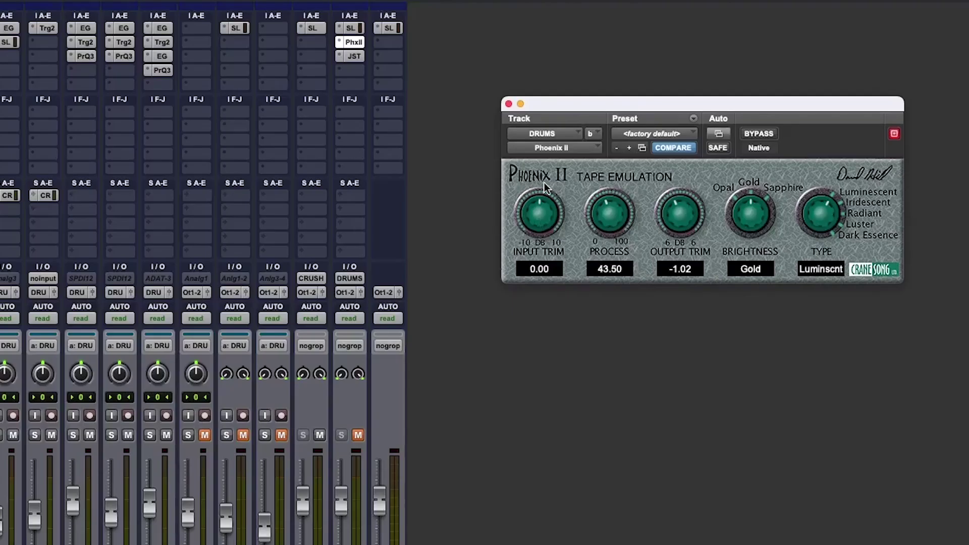
left_click_drag(661, 104, 662, 110)
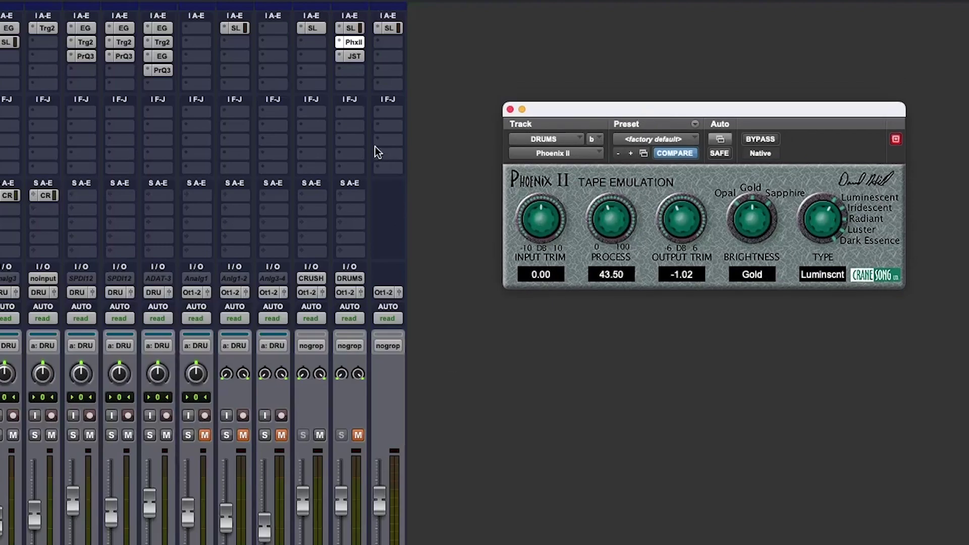
left_click(510, 110)
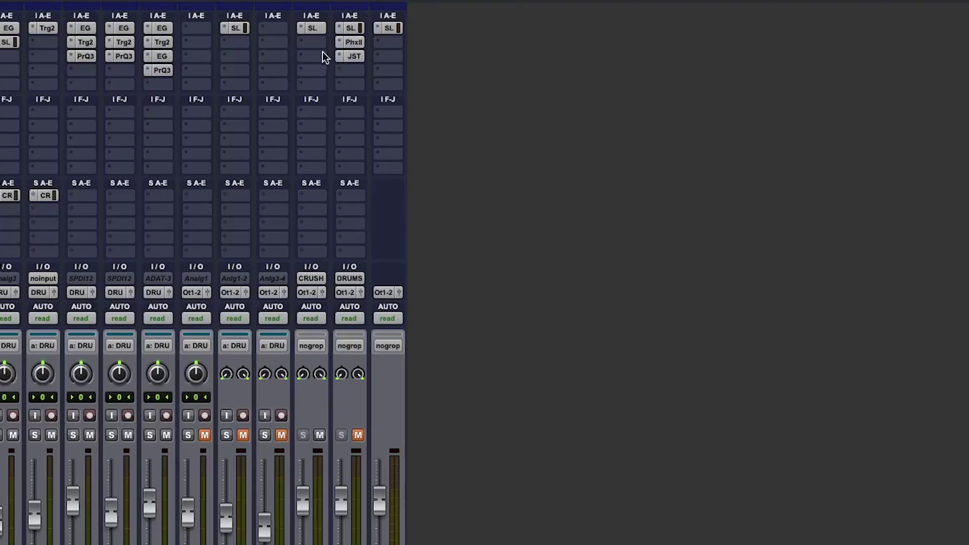
left_click(318, 45)
left_click(610, 277)
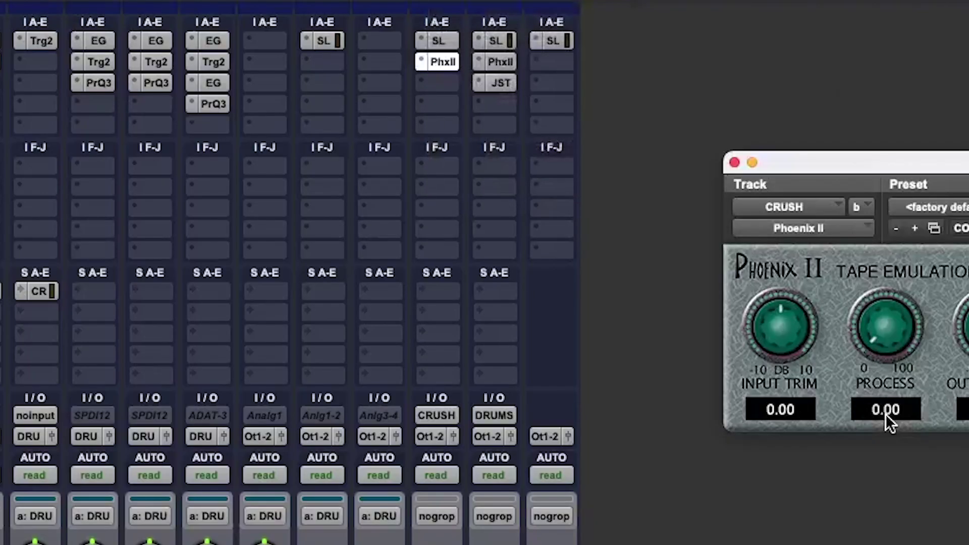
Copy Phoenix II onto CRUSH after the compressor and load its <factory default> preset
left_click(503, 62)
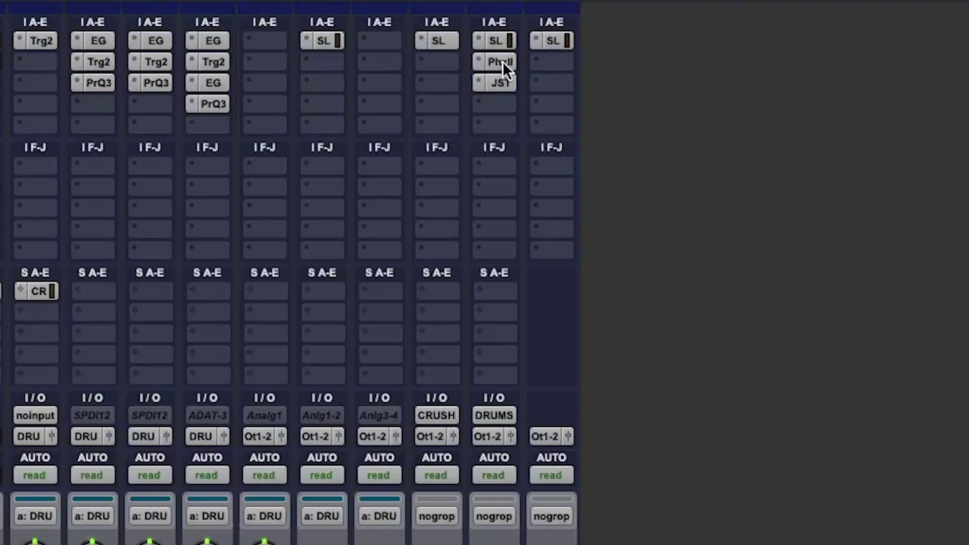
left_click_drag(503, 61, 438, 62)
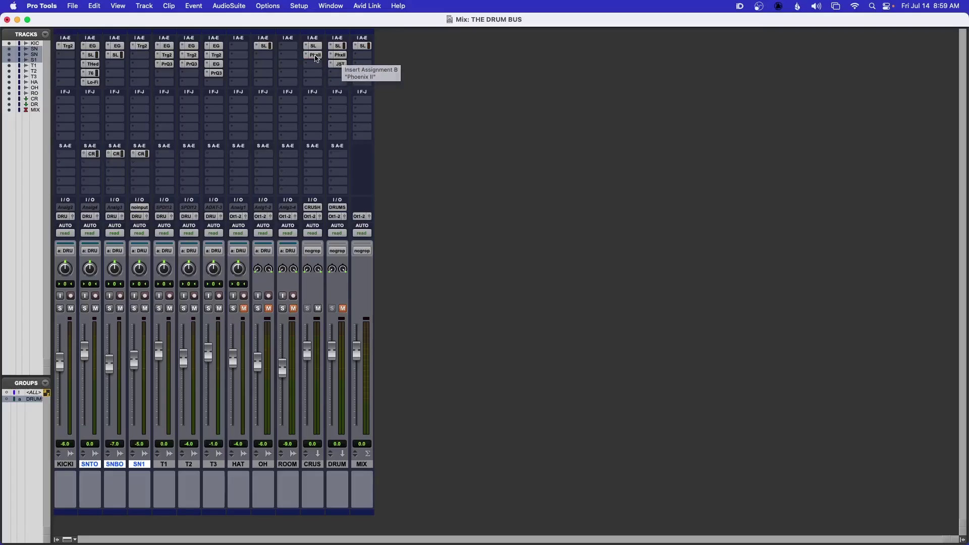
left_click(442, 67)
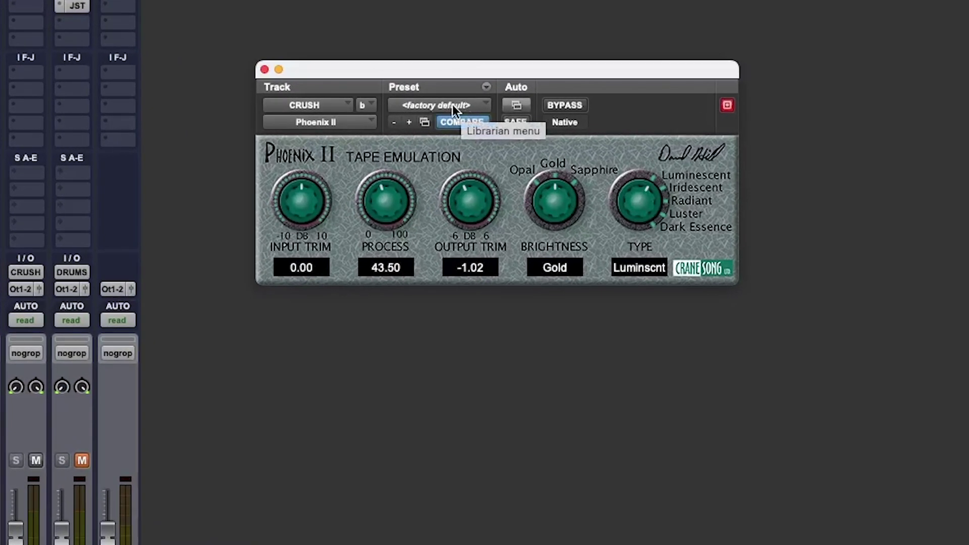
left_click(452, 104)
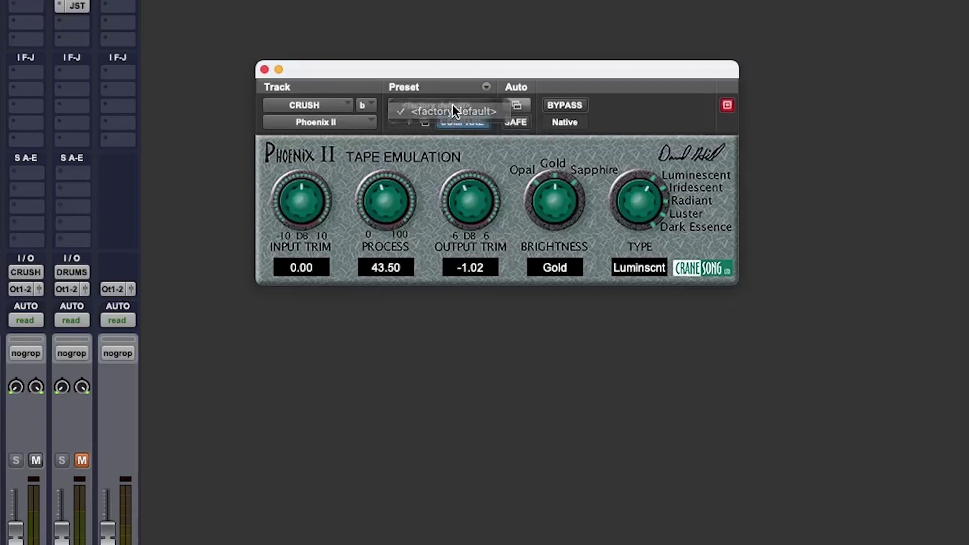
left_click(452, 104)
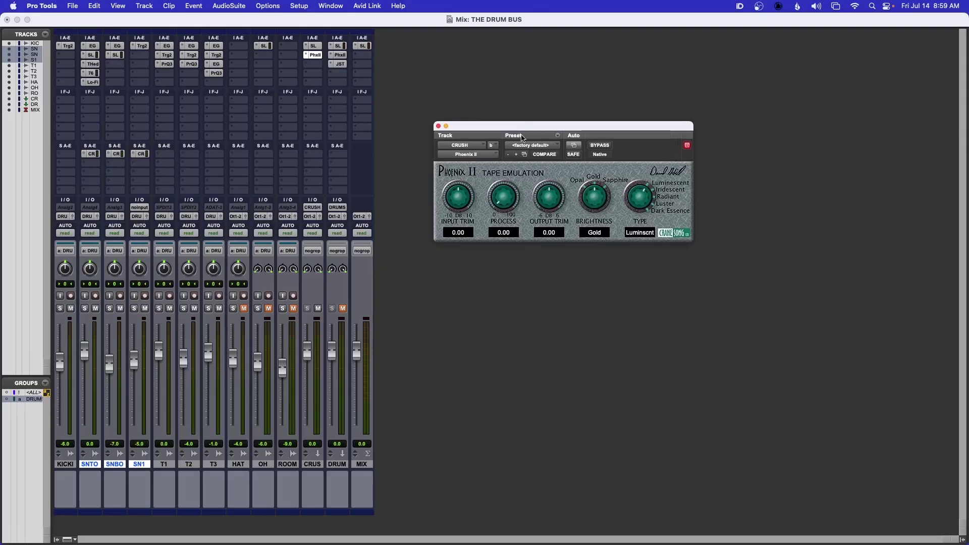
Set CRUSH's Phoenix II to Process 50.75 and Output Trim -0.66, A/B bypass during playback, and close it
left_click_drag(501, 205, 511, 161)
left_click_drag(548, 197, 548, 201)
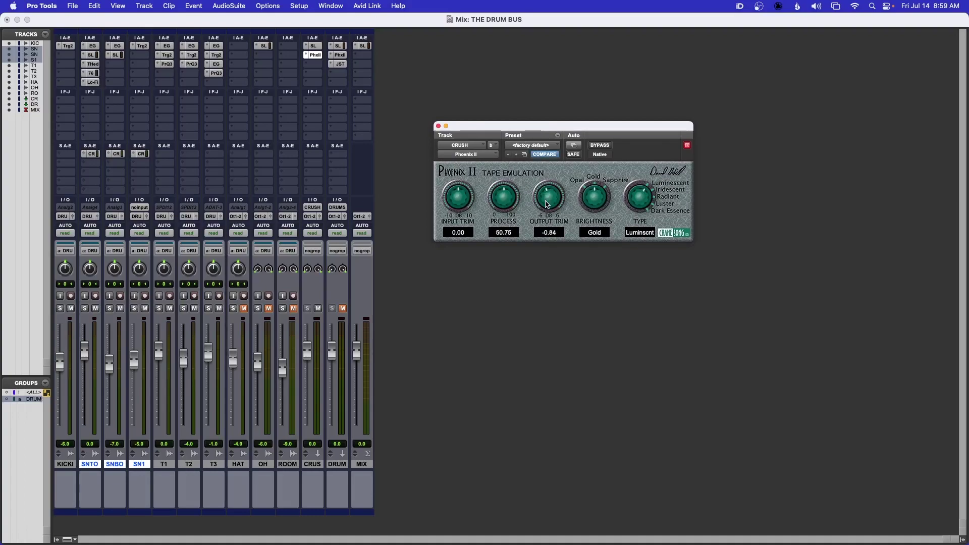
key("space")
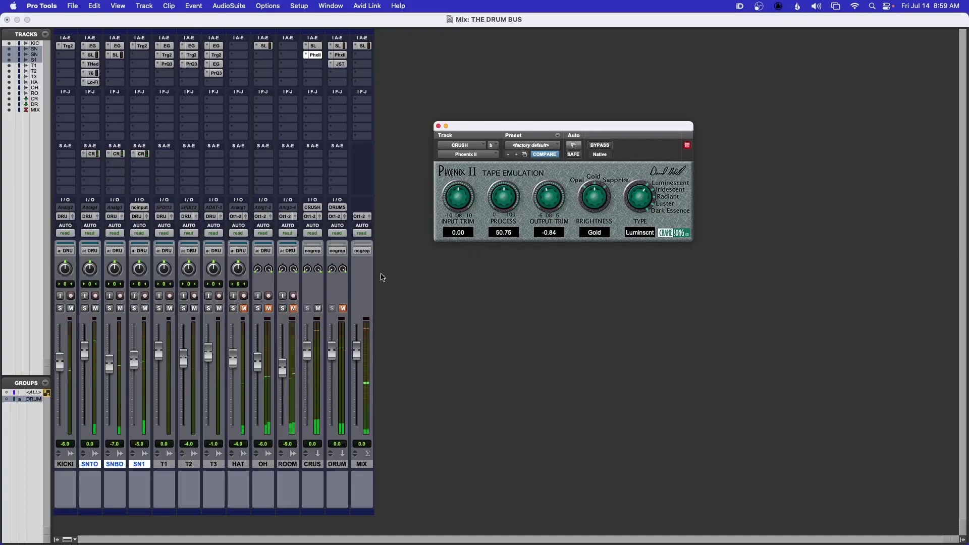
left_click(601, 146)
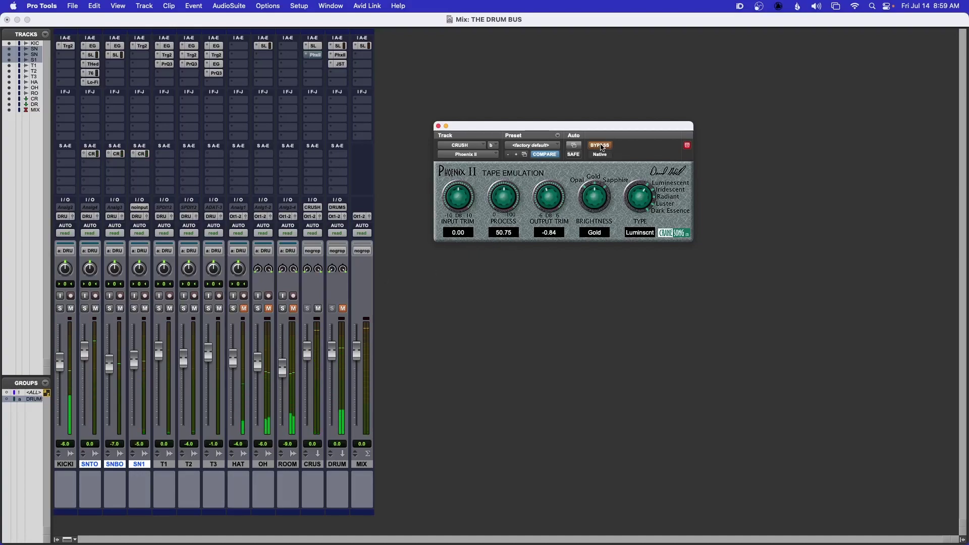
left_click(600, 146)
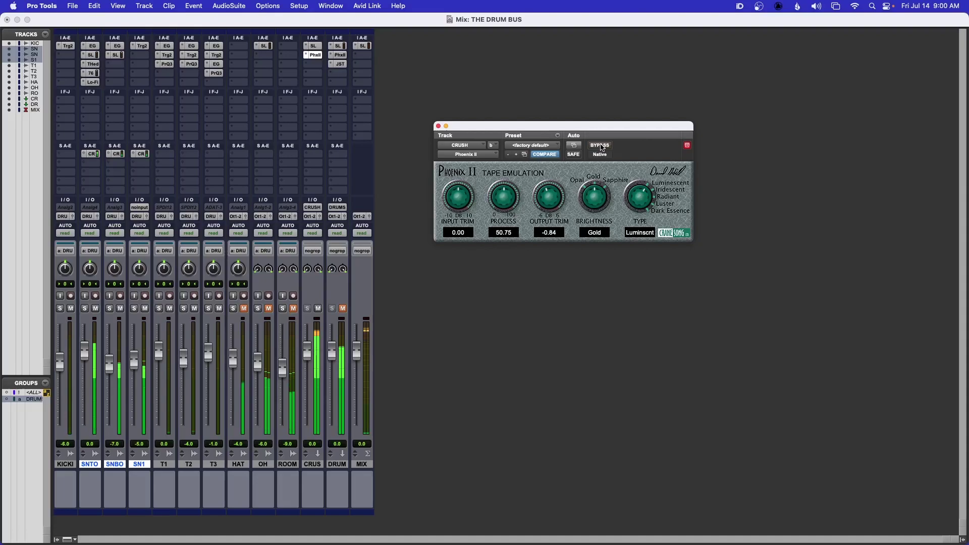
left_click_drag(553, 207, 553, 204)
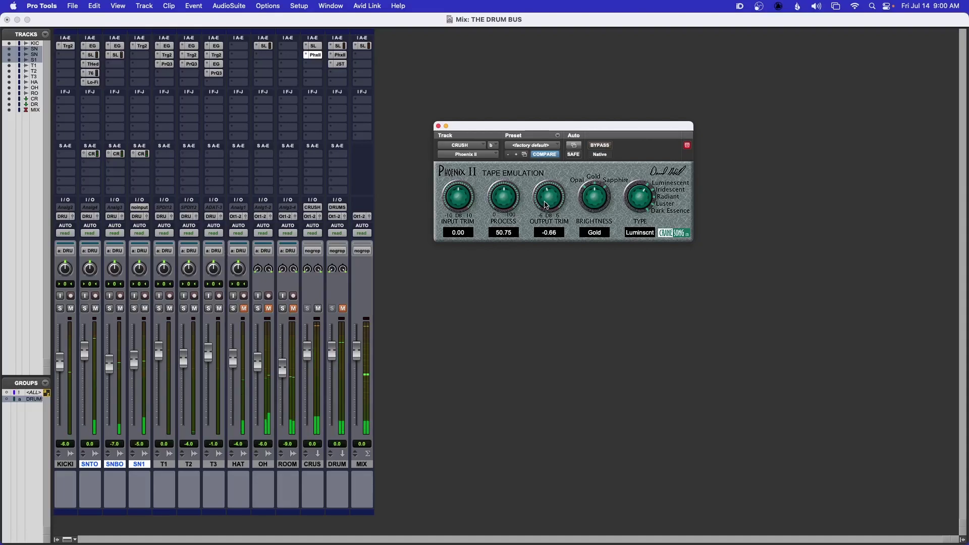
key("super+w")
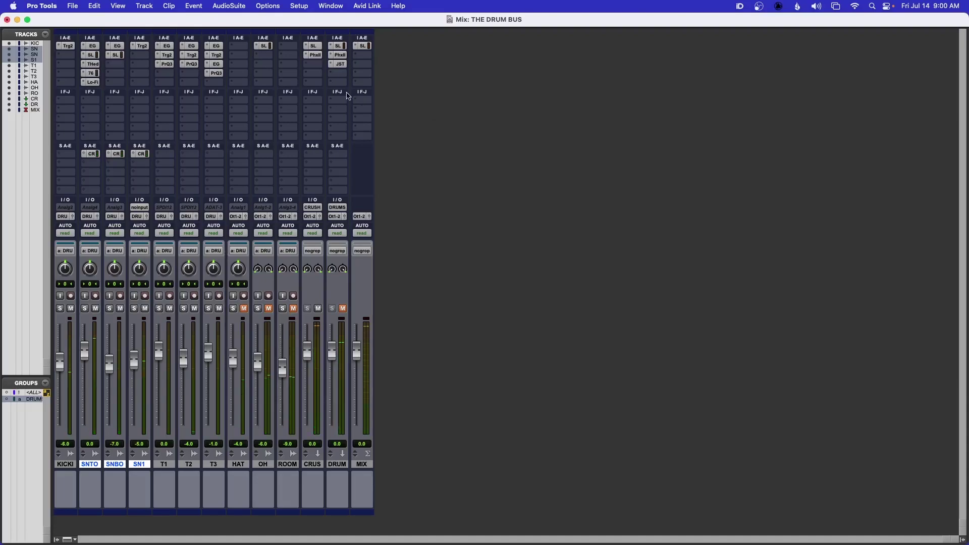
Open the CRUSH aux's JST Clip, nudge its window higher, and bypass it to compare
left_click(337, 64)
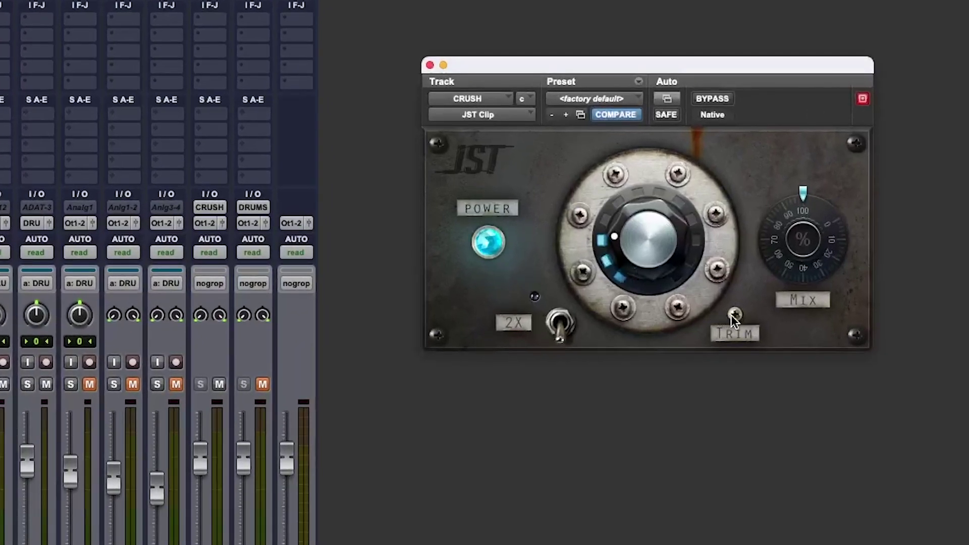
mouse_move(731, 315)
left_click_drag(610, 65, 609, 45)
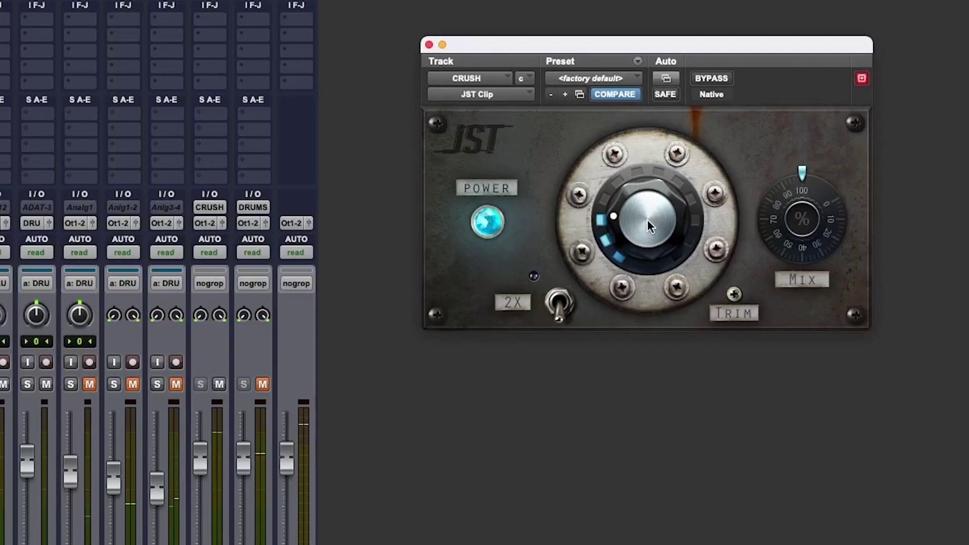
left_click(712, 79)
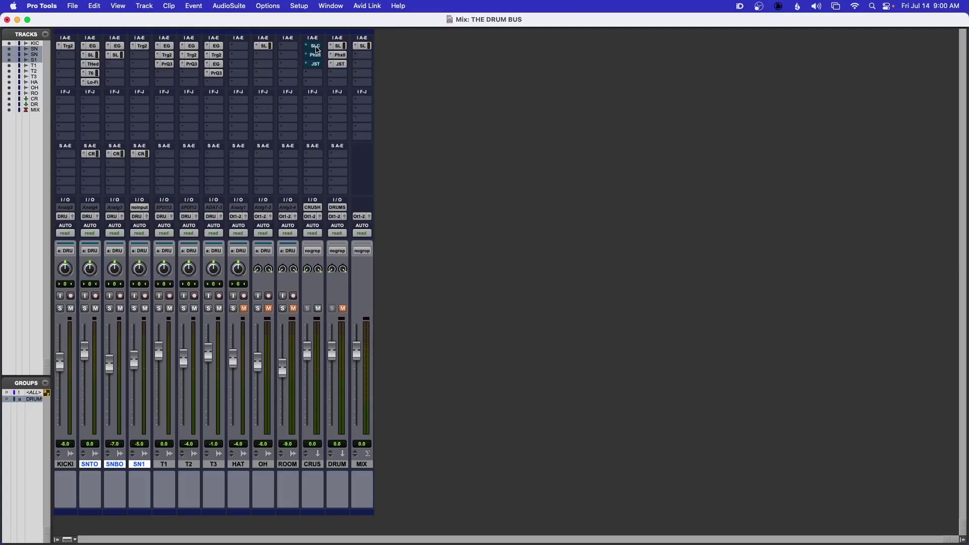
Play the drums and re-enable the SSL comp, Phoenix II and JST Clip on CRUSH
key("space")
left_click(317, 50, "super")
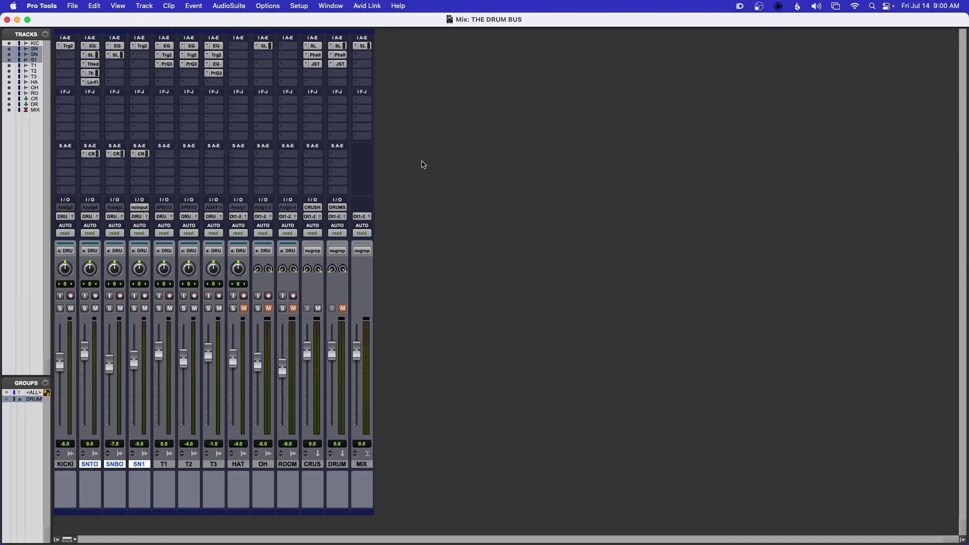
Unmute HAT, OH, ROOM and DRUM, then raise the CRUSH fader from -∞ to -9.4 dB during playback
left_click(245, 308, "alt")
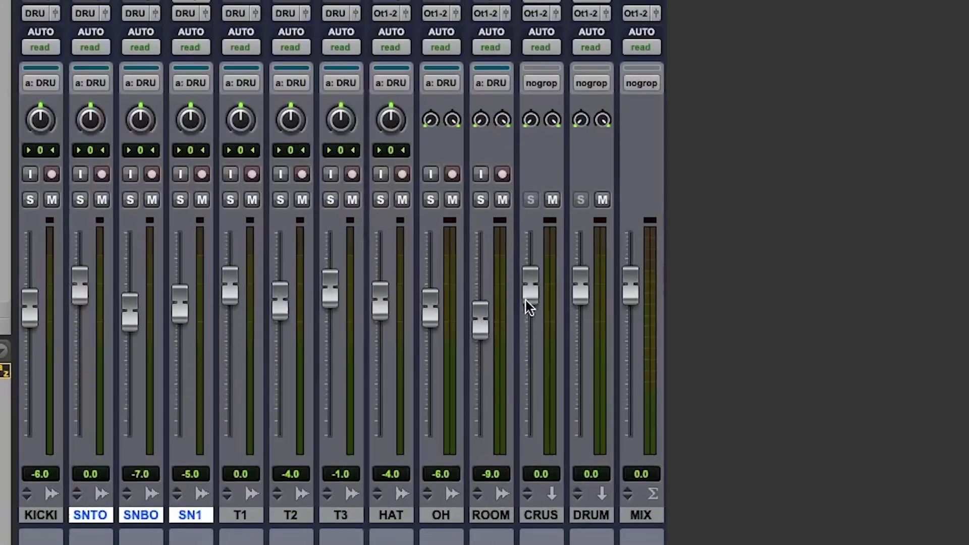
left_click_drag(525, 290, 561, 434)
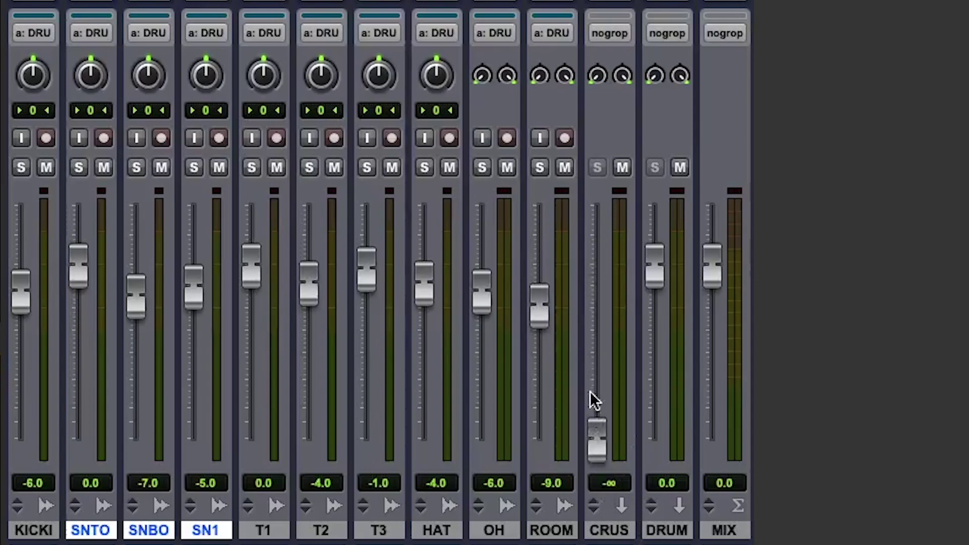
key("space")
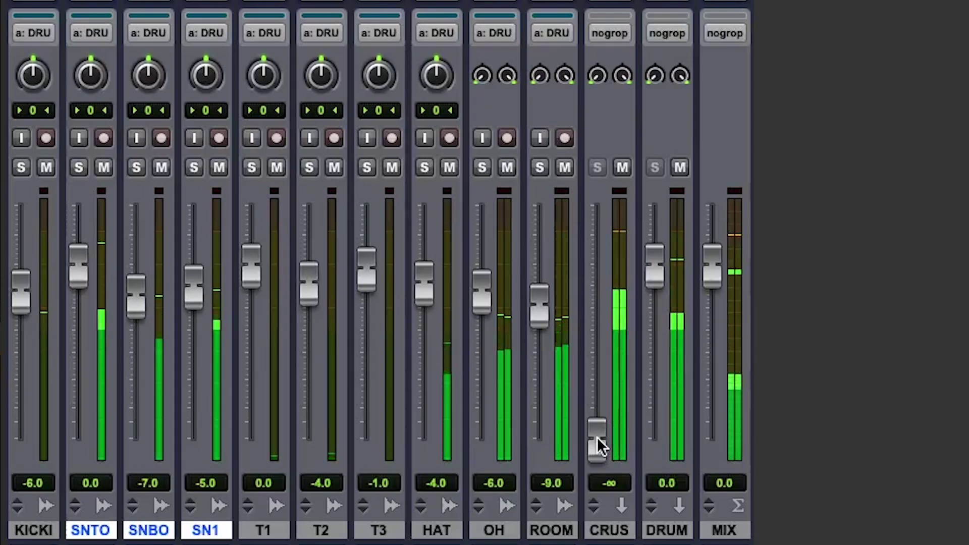
left_click_drag(597, 437, 591, 304)
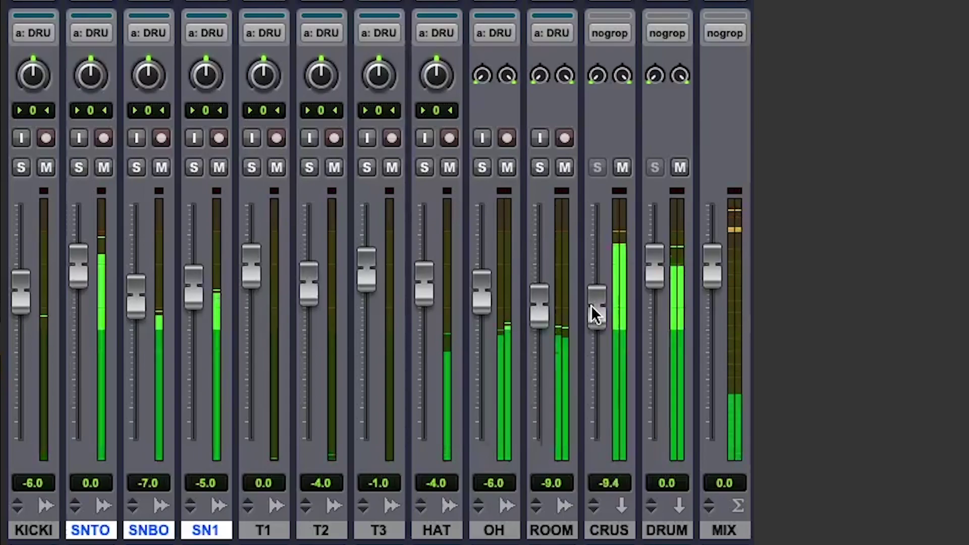
left_click(617, 163)
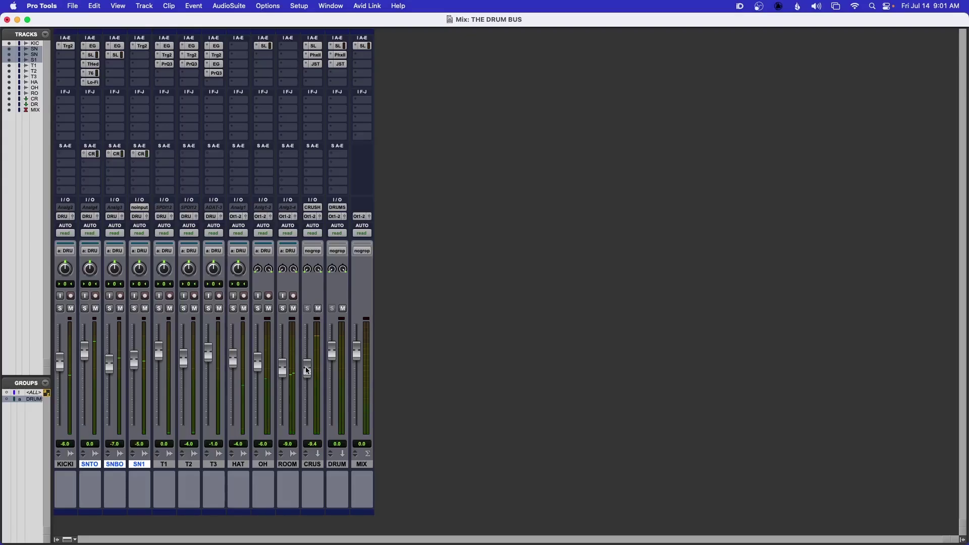
Drop CRUSH to -10.0 dB, open the MIX track's SSL compressor, and A/B CRUSH with mute
left_click_drag(308, 371, 307, 383)
left_click(362, 46)
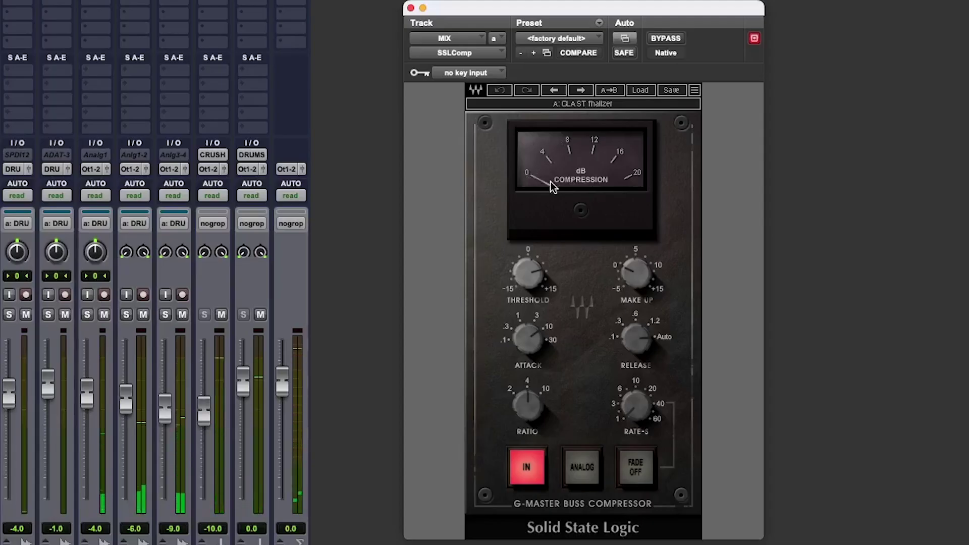
left_click(220, 315)
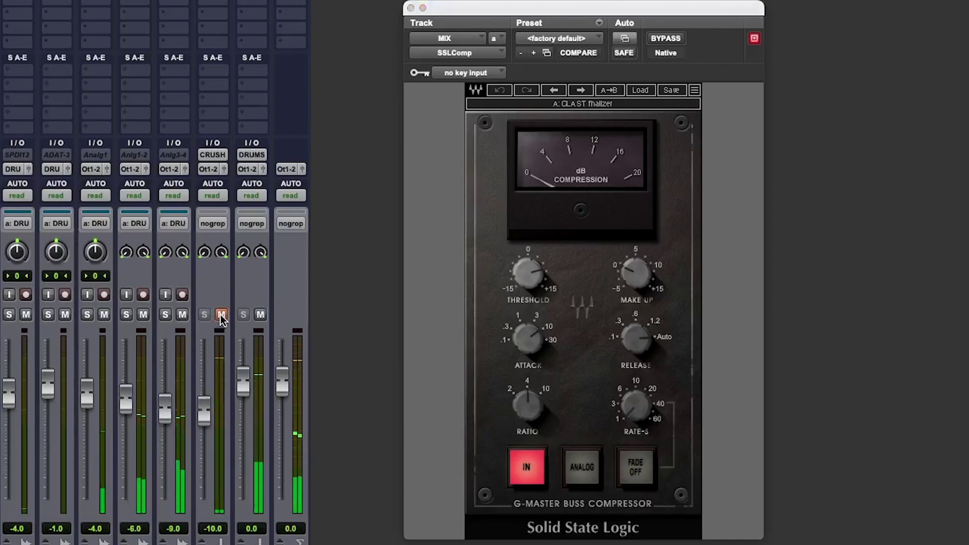
left_click(220, 315)
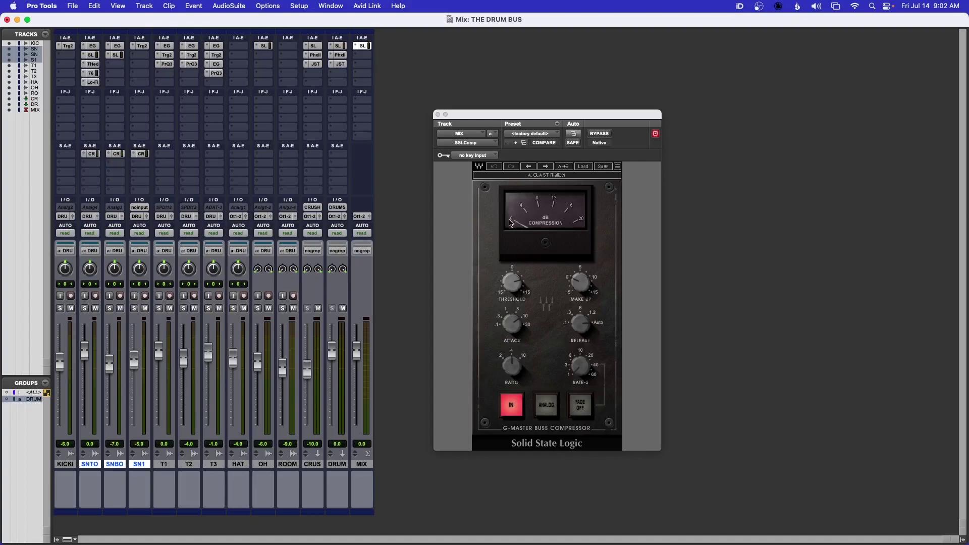
Close the MIX track's SSL compressor and nudge a drum channel fader slightly
left_click(438, 114)
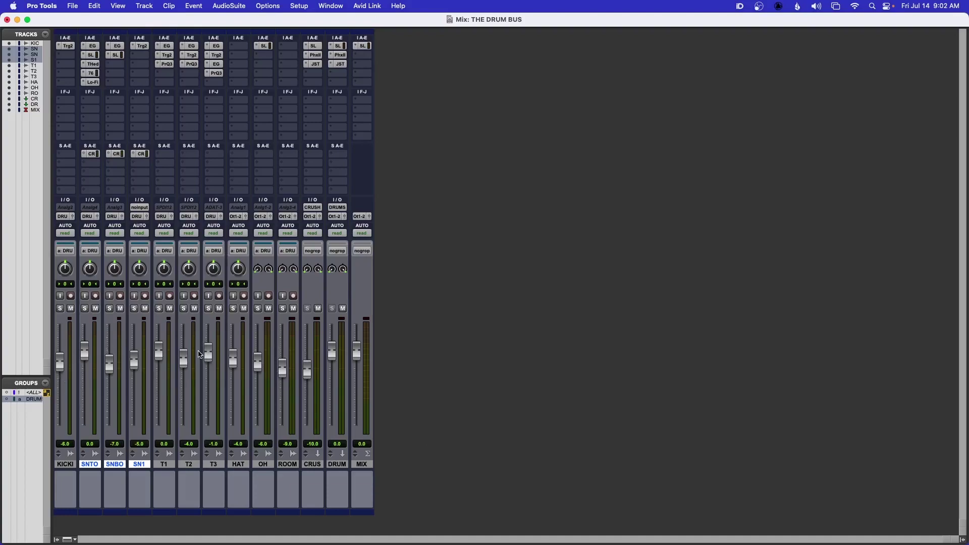
left_click_drag(59, 367, 59, 362)
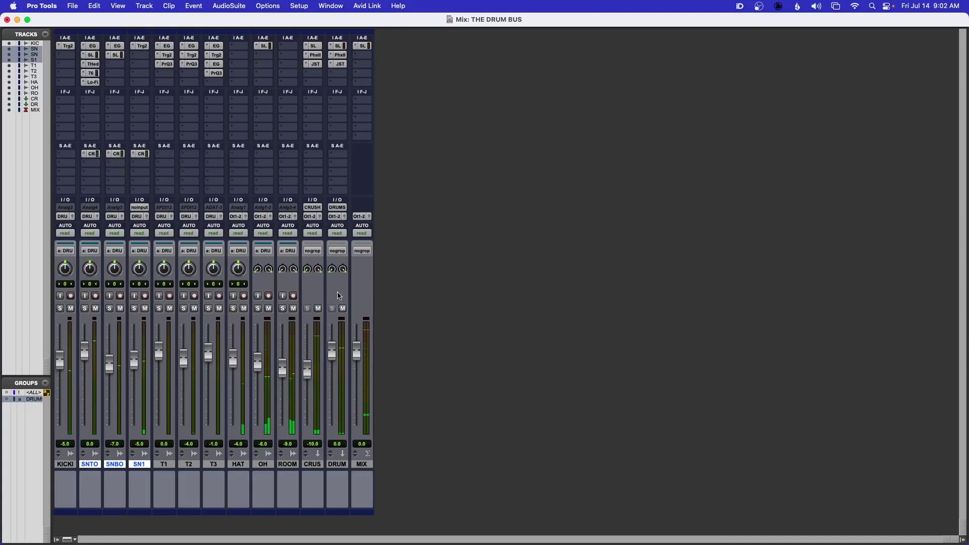